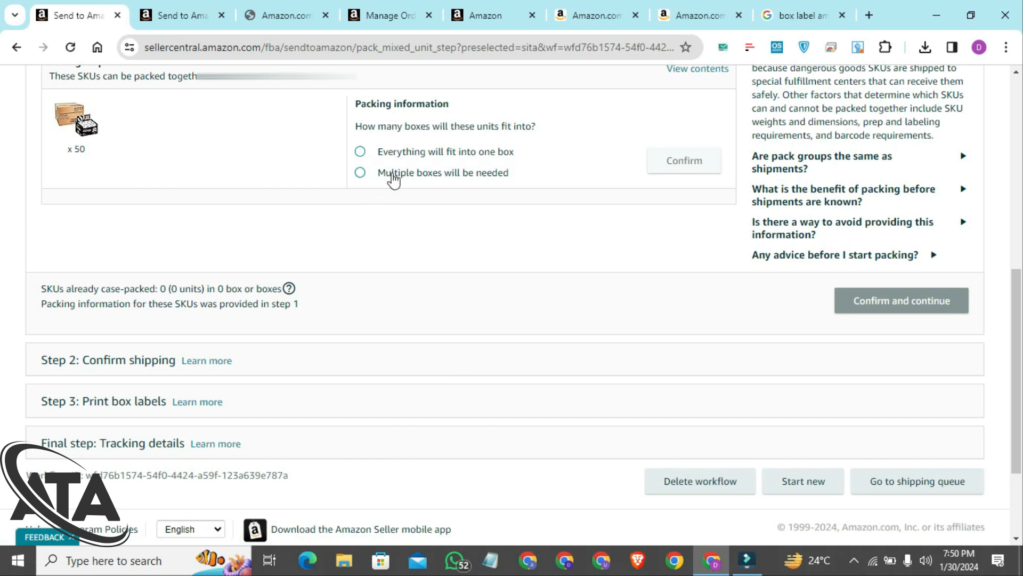
# Specify that pack group 1 needs multiple boxes, set the box count to 3, and open its web form
pyautogui.click(361, 173)
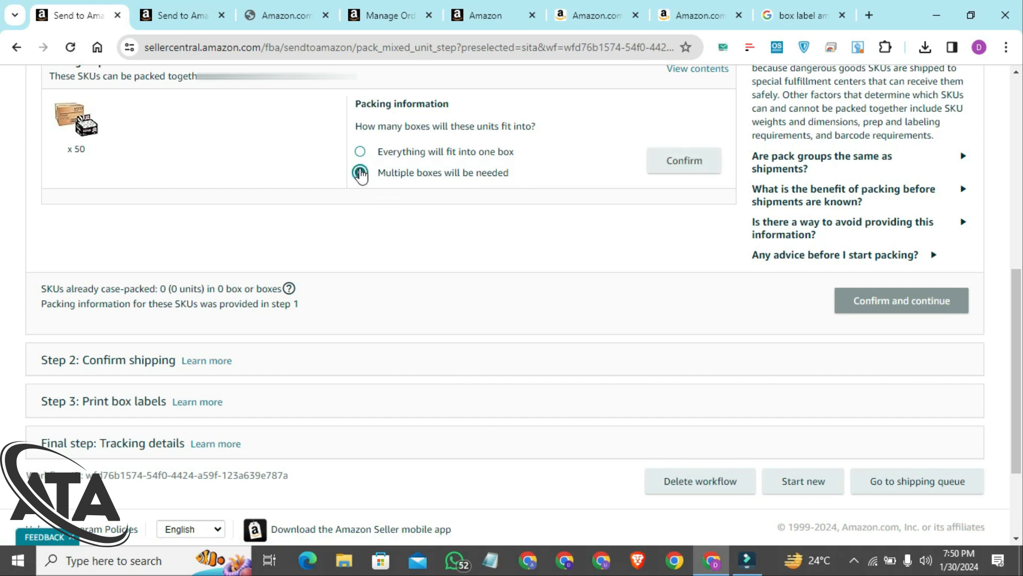
pyautogui.click(687, 162)
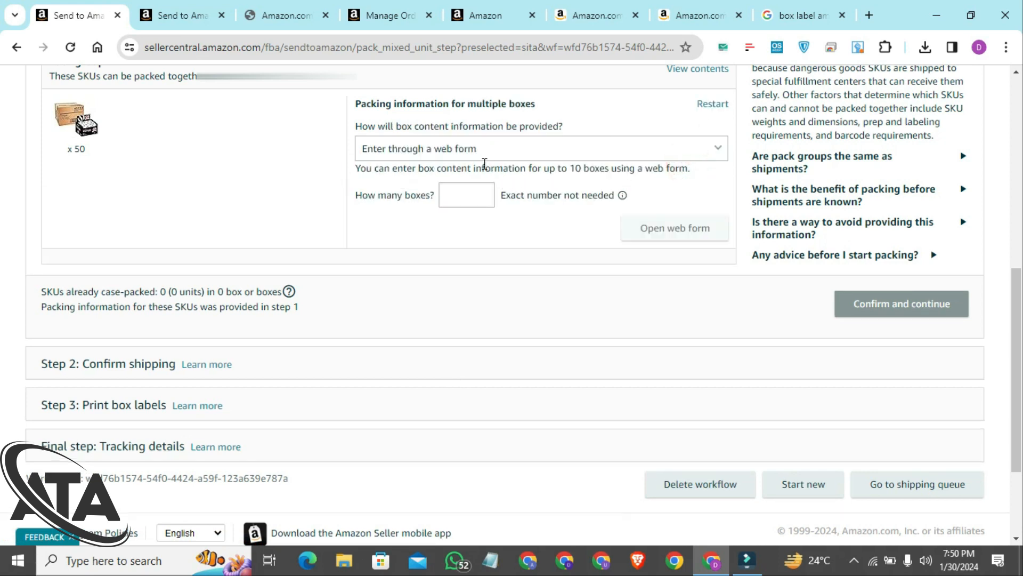
pyautogui.click(461, 198)
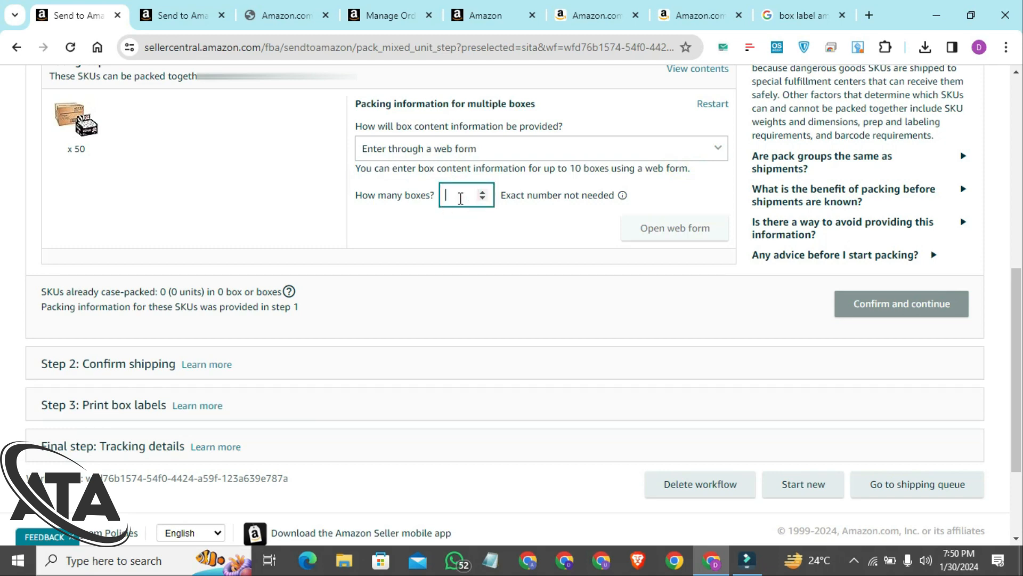
pyautogui.write('3')
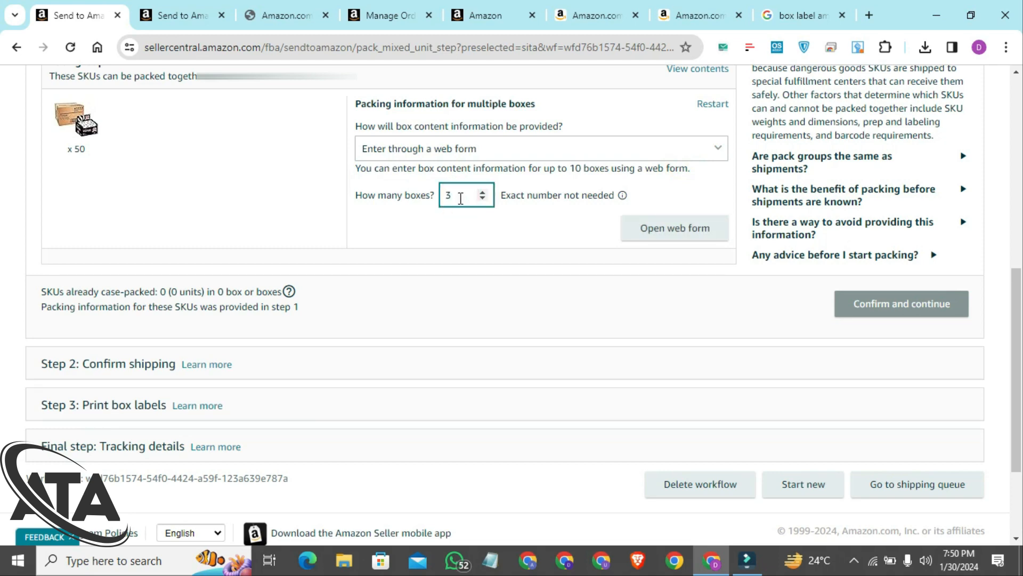
pyautogui.click(670, 232)
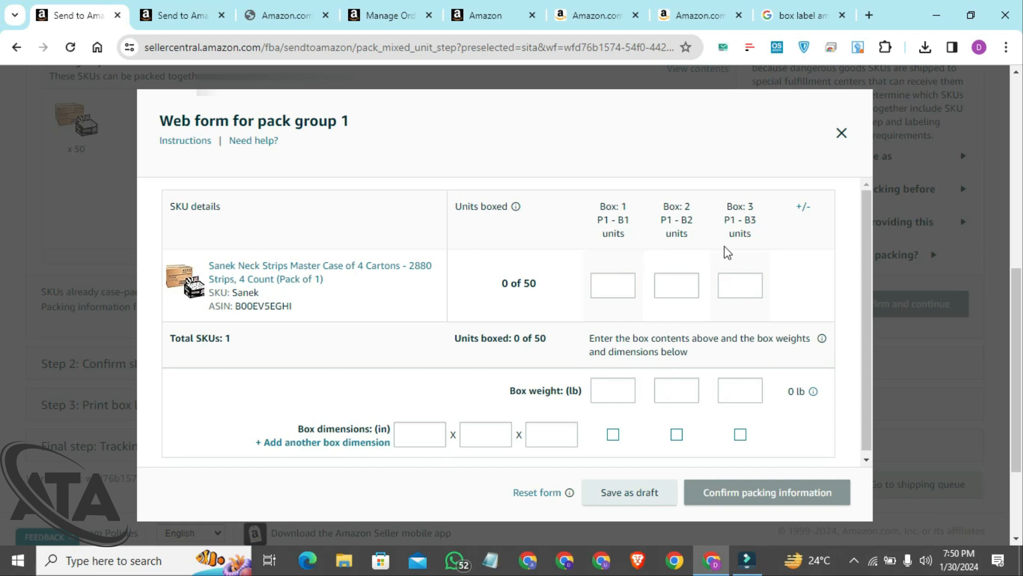
# Allocate 20 units of the Sanek neck strips SKU to box 1 and 15 units to box 2
pyautogui.tripleClick(503, 283)
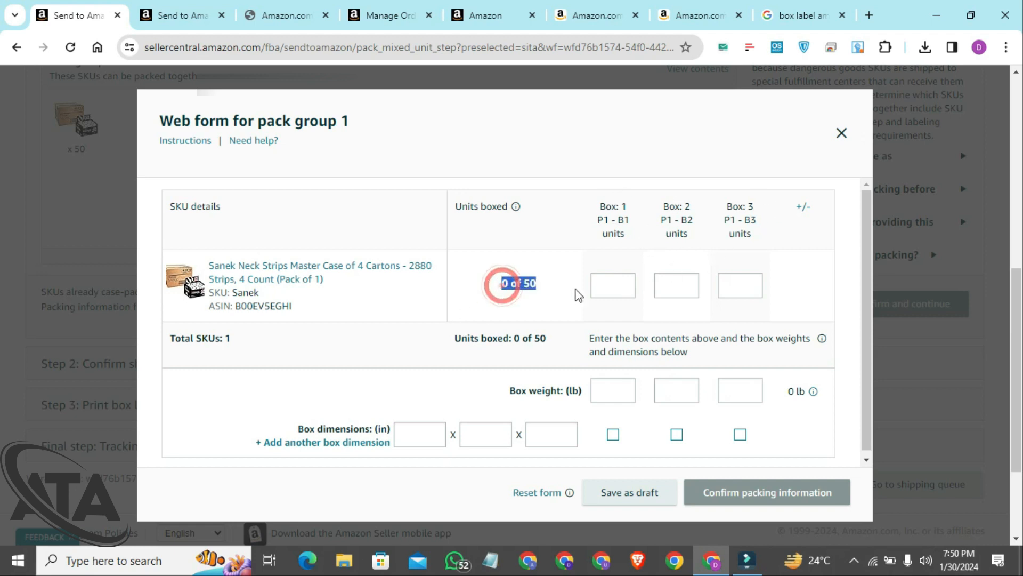
pyautogui.click(612, 291)
pyautogui.write('20')
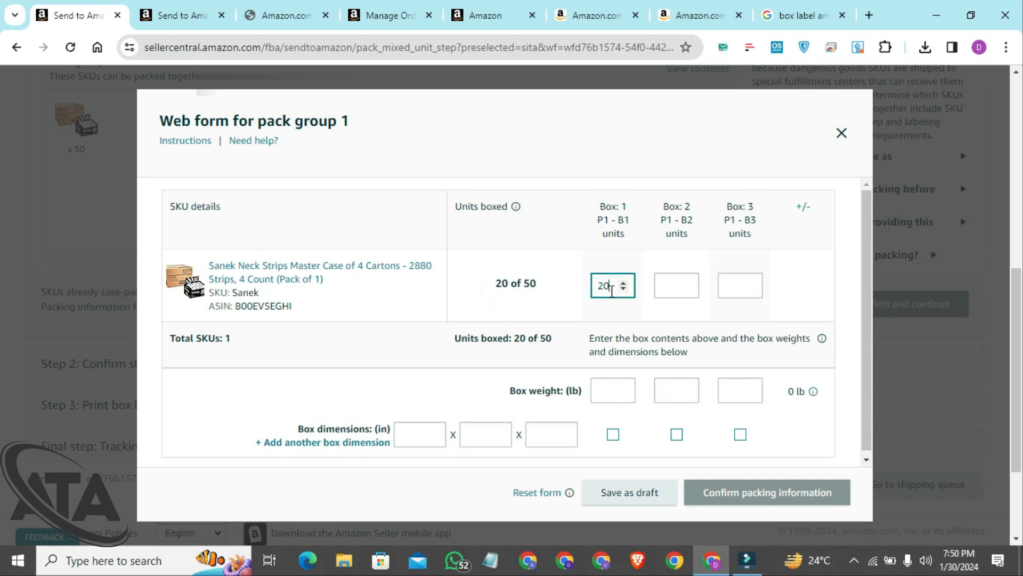
pyautogui.press('Tab')
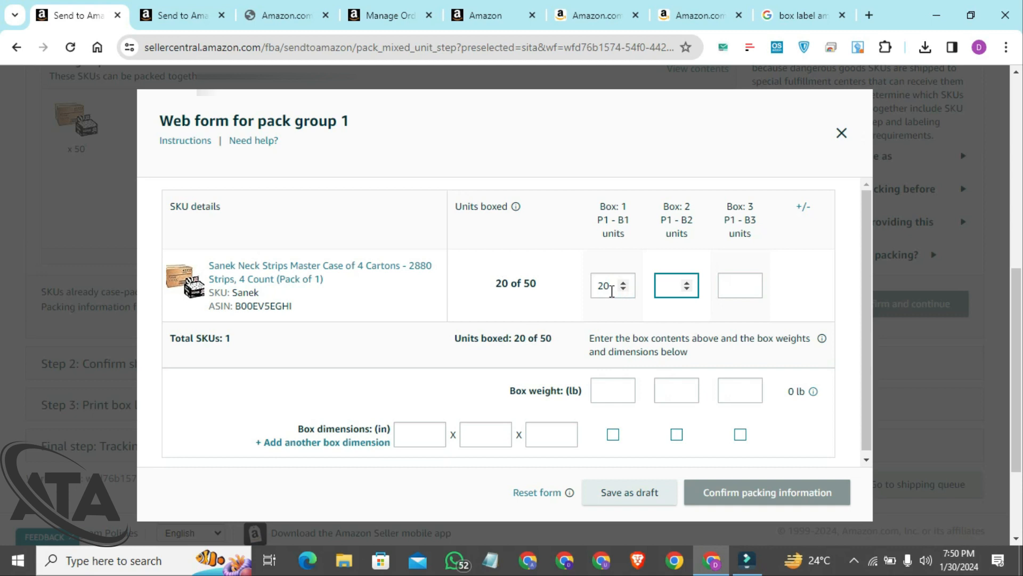
pyautogui.write('15')
pyautogui.press('Tab')
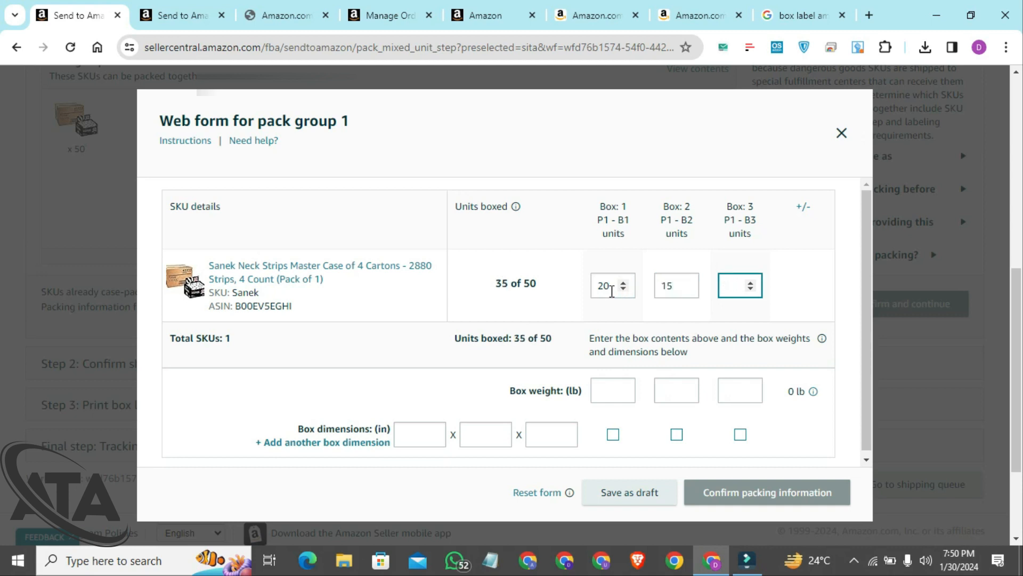
# Allocate 15 units to box 3 so the boxed units match the expected 50
pyautogui.write('20')
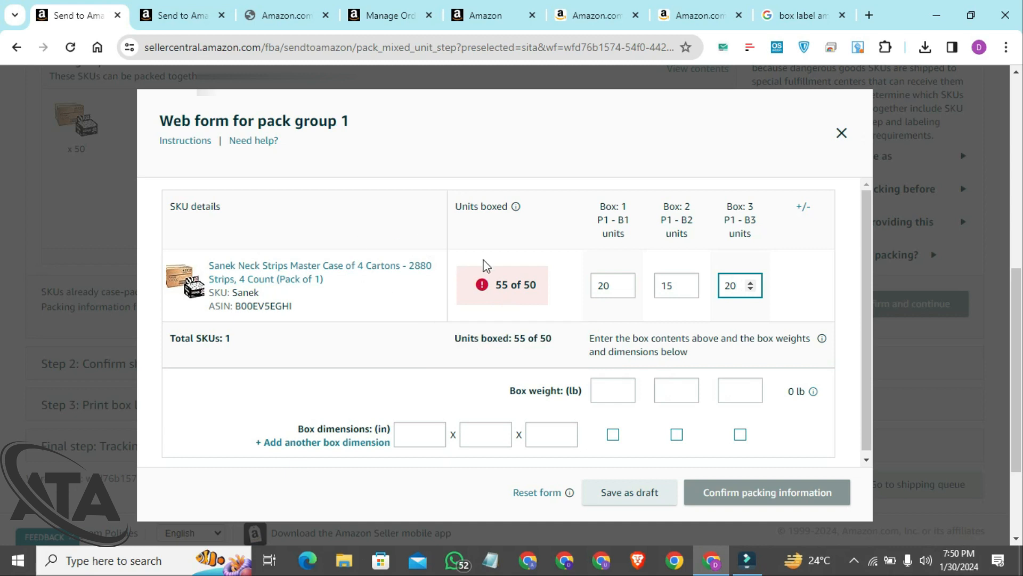
pyautogui.moveTo(475, 280)
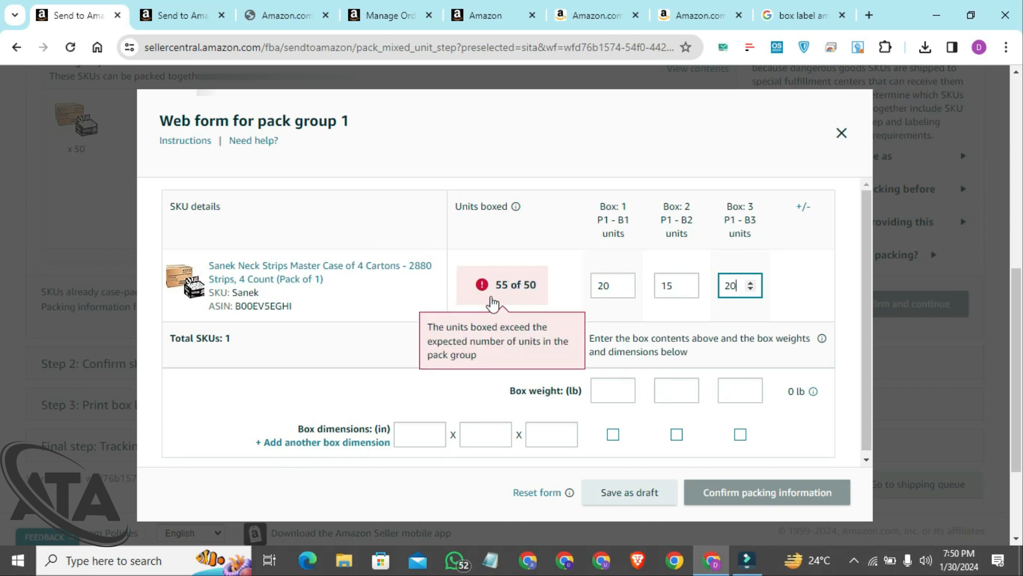
pyautogui.press('BackSpace')
pyautogui.press('BackSpace')
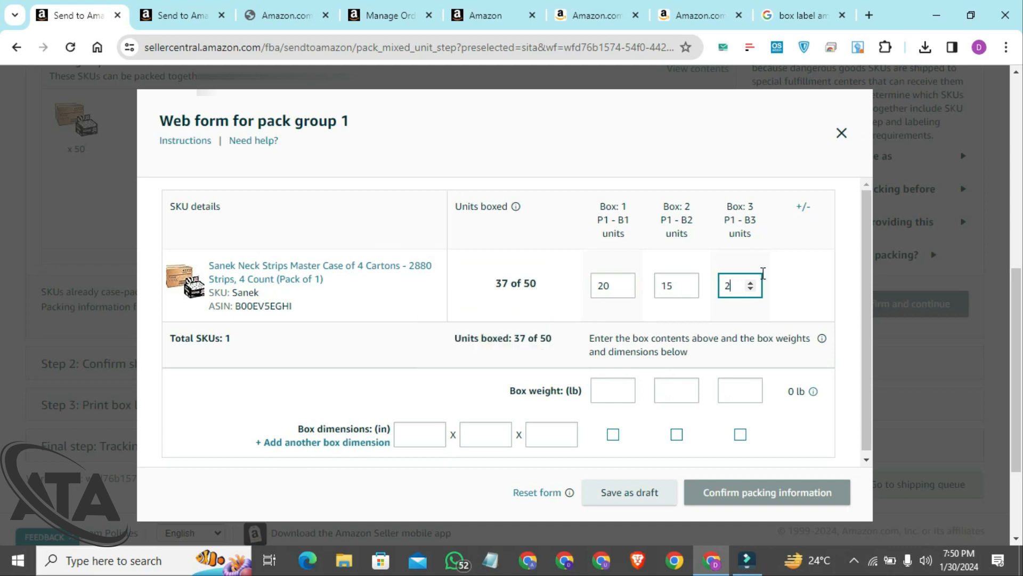
pyautogui.write('15')
pyautogui.click(824, 286)
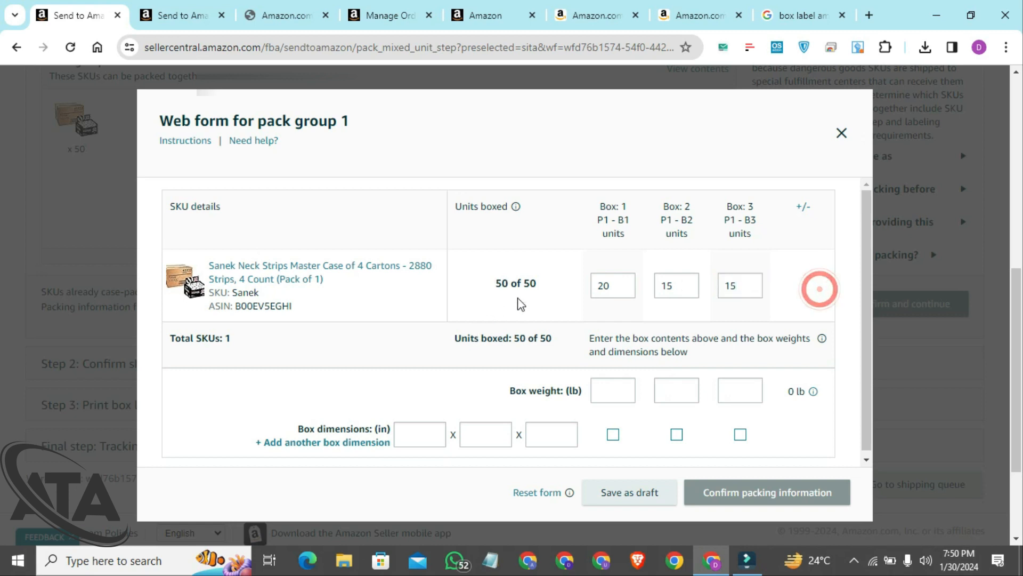
pyautogui.click(602, 284)
pyautogui.click(670, 284)
pyautogui.click(729, 285)
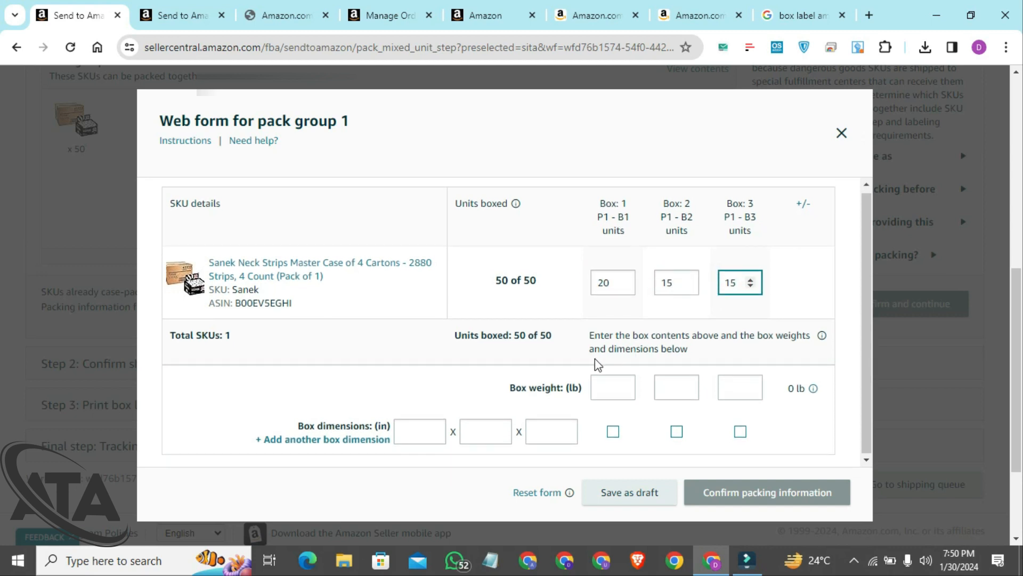
# Enter the box weights as 30 lb for box 1, 25 lb for box 2 and 25 lb for box 3
pyautogui.click(596, 391)
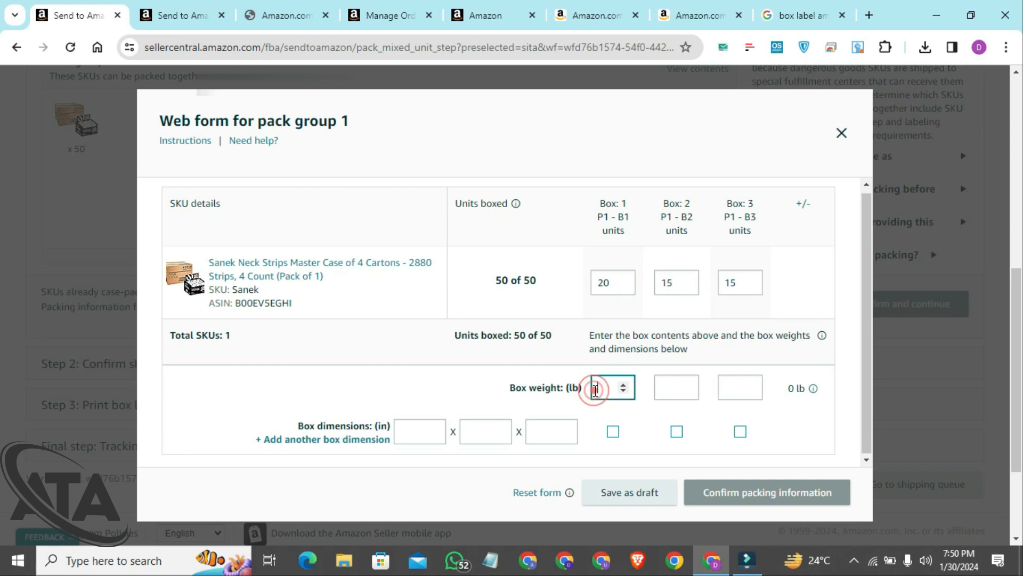
pyautogui.write('30')
pyautogui.press('Tab')
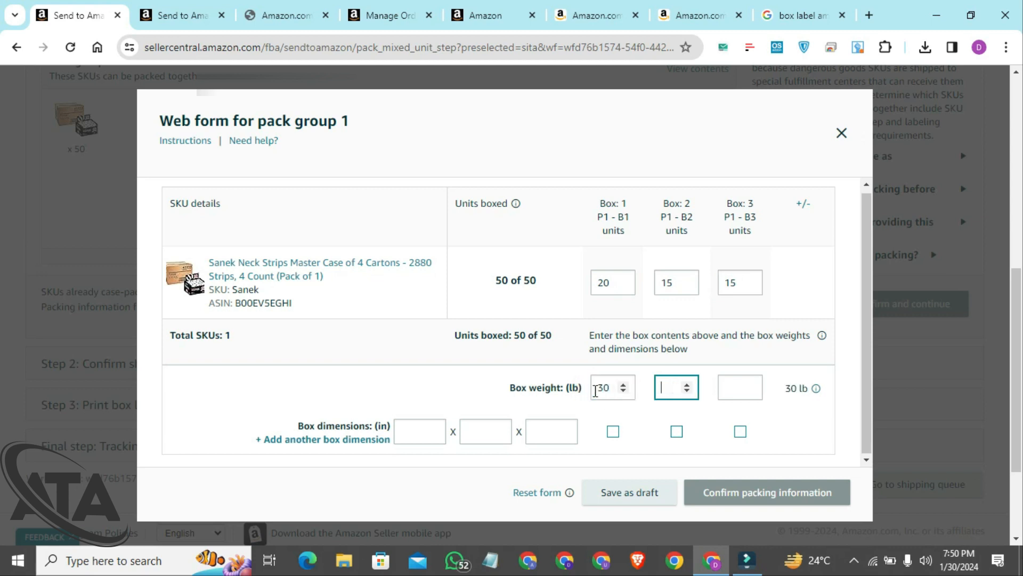
pyautogui.press('Tab')
pyautogui.write('2')
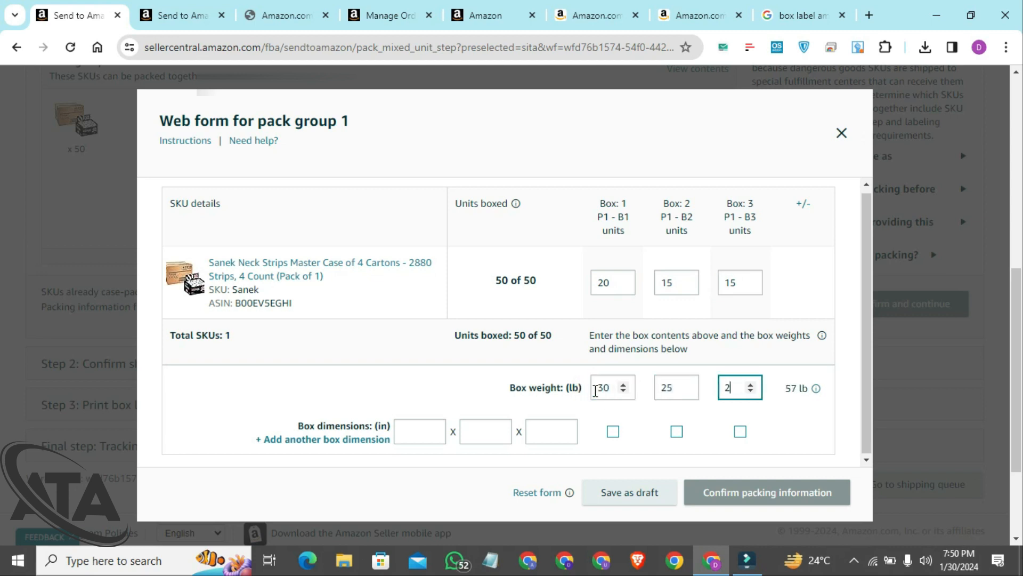
pyautogui.write('5')
# Enter box dimensions of 30 x 25 x 20 inches and assign them to box 1
pyautogui.scroll(-2, 536, 362)
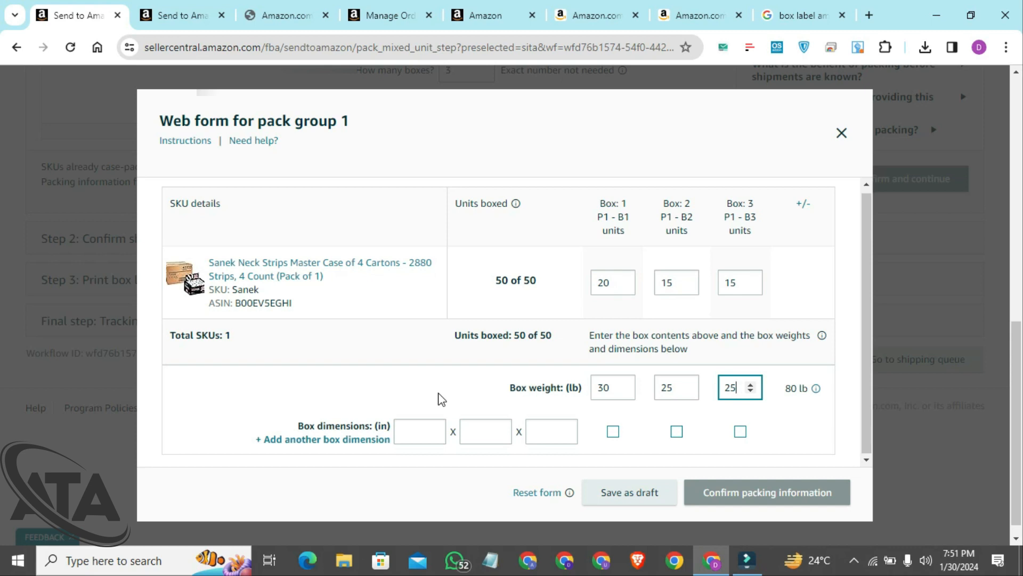
pyautogui.click(416, 432)
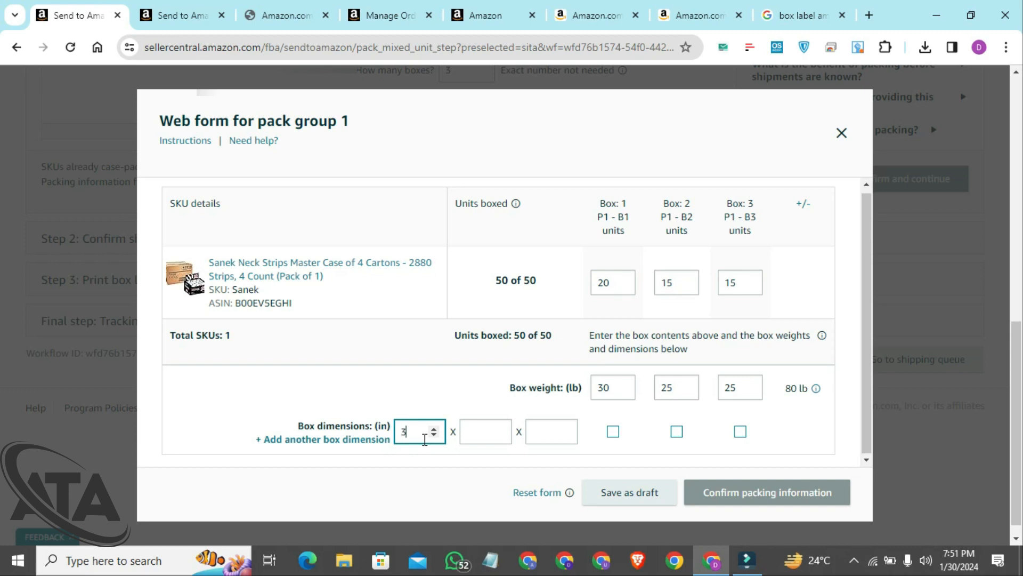
pyautogui.press('Tab')
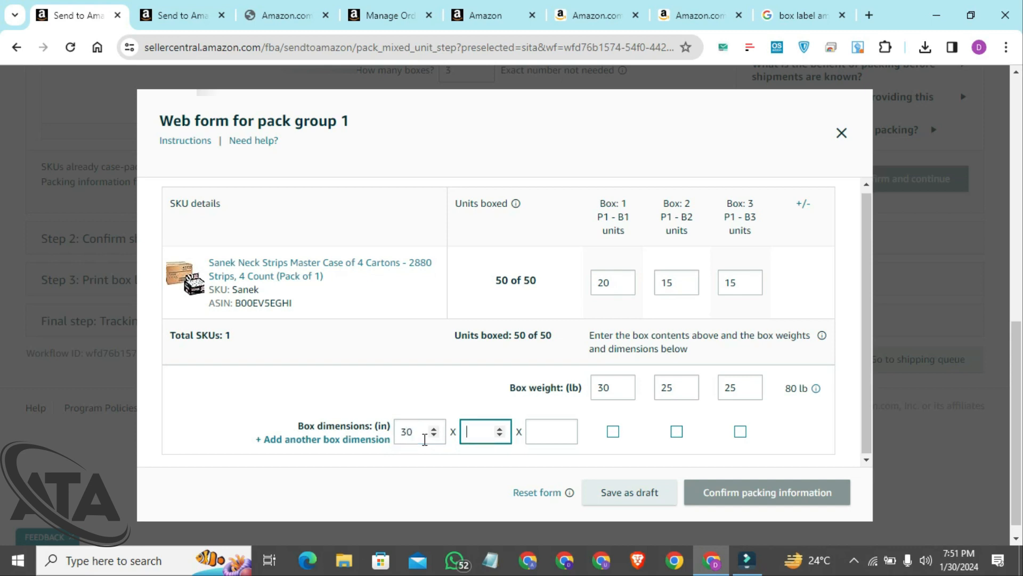
pyautogui.write('25')
pyautogui.press('Tab')
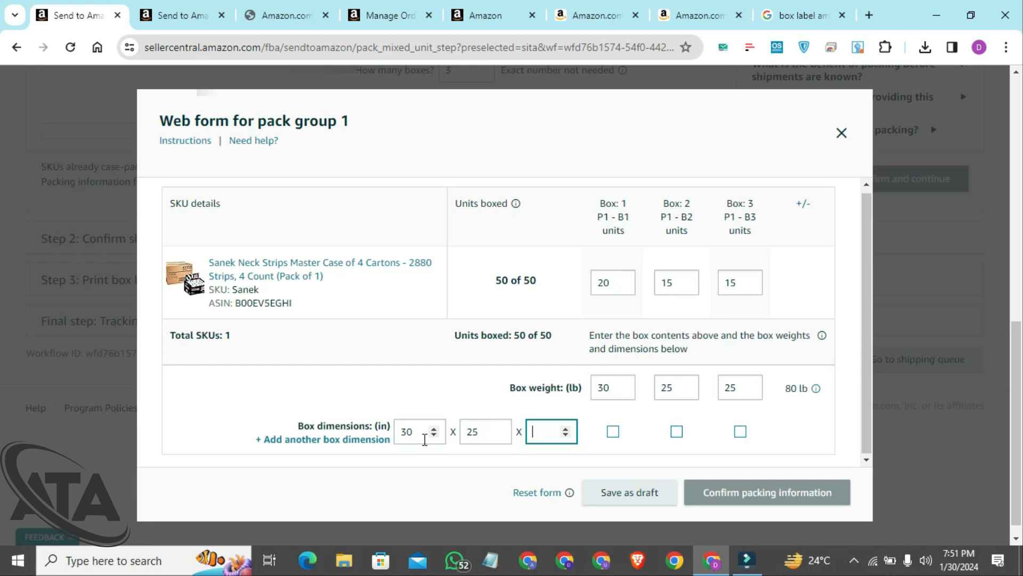
pyautogui.write('20')
pyautogui.click(614, 432)
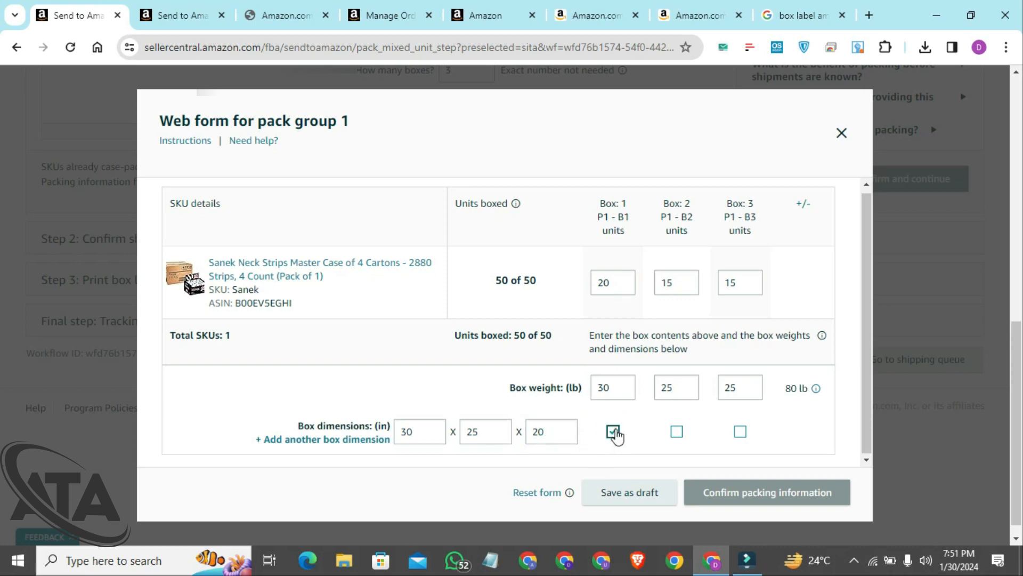
# Add a second box dimension of 20 x 15 x 13 inches and assign it to boxes 2 and 3
pyautogui.click(338, 440)
pyautogui.scroll(-1, 564, 382)
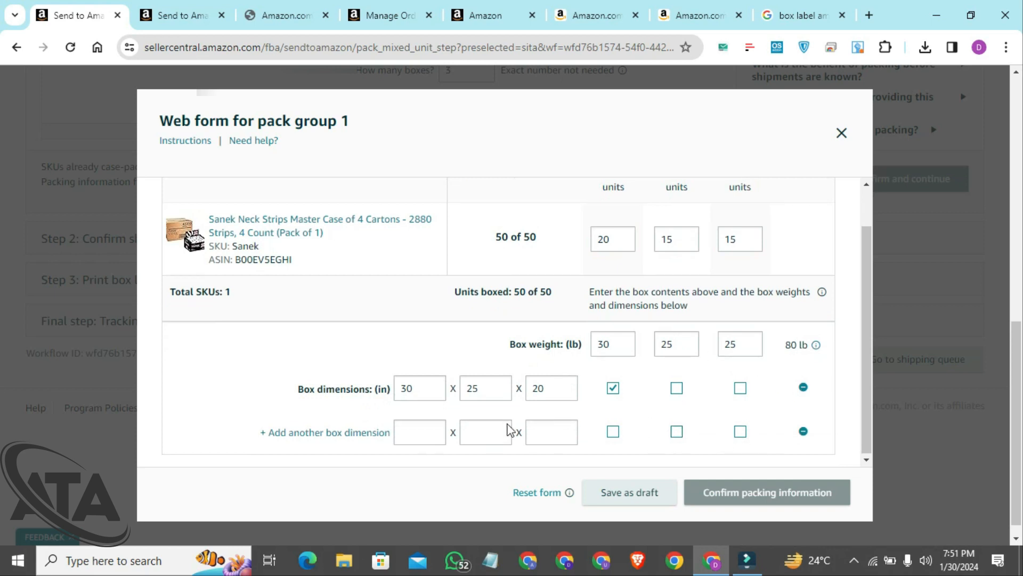
pyautogui.click(411, 436)
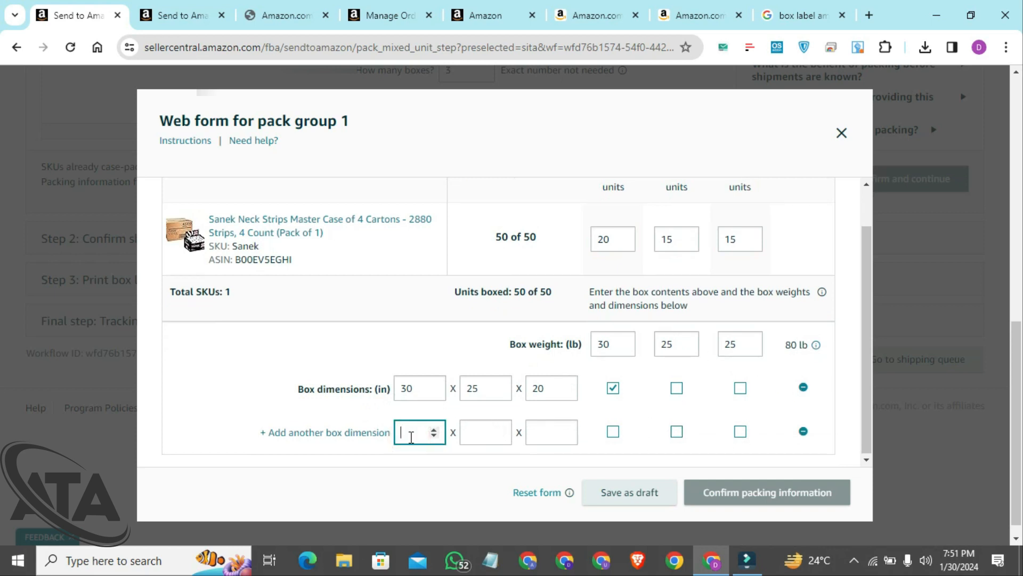
pyautogui.write('20')
pyautogui.press('Tab')
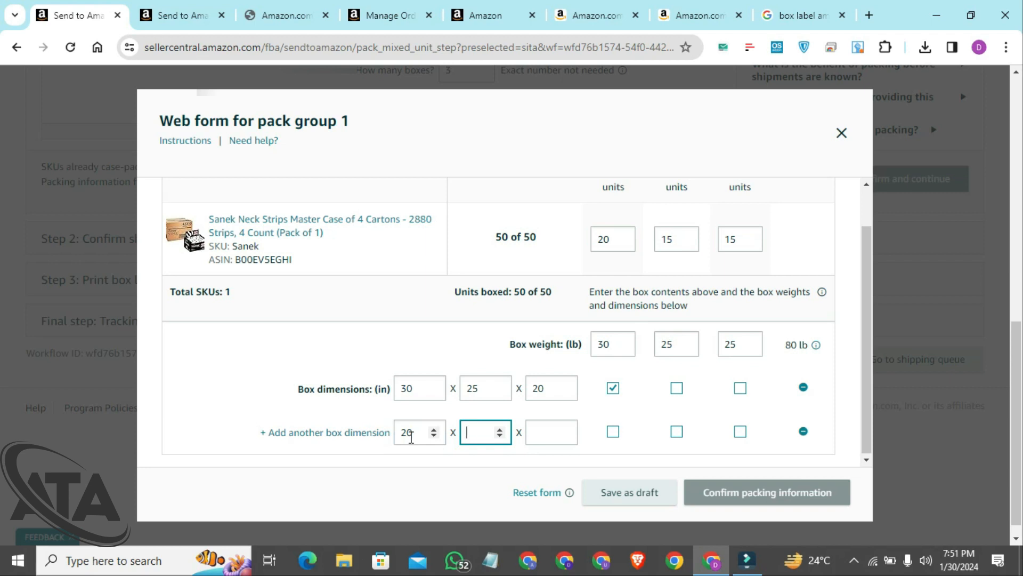
pyautogui.write('15')
pyautogui.press('Tab')
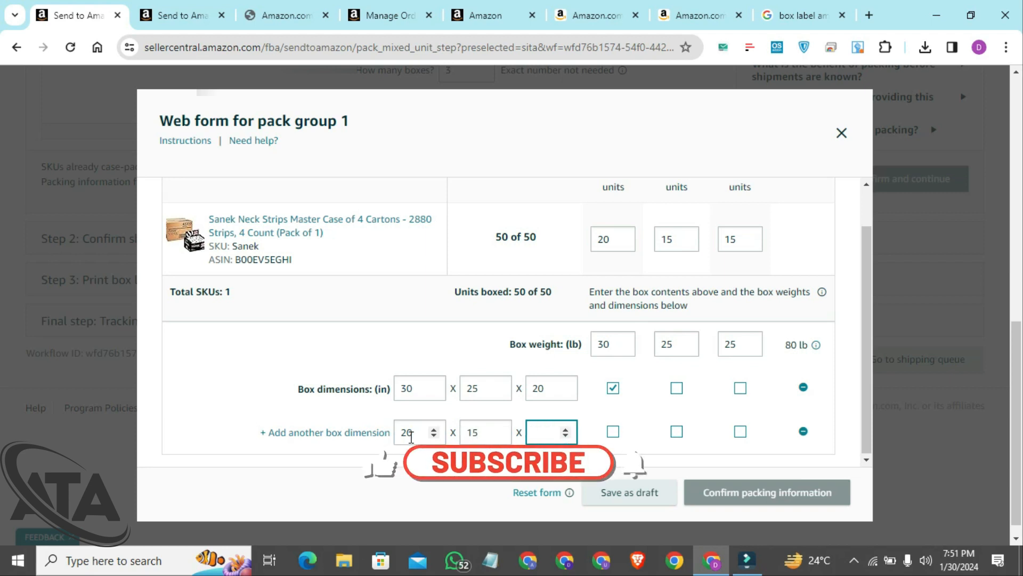
pyautogui.write('13')
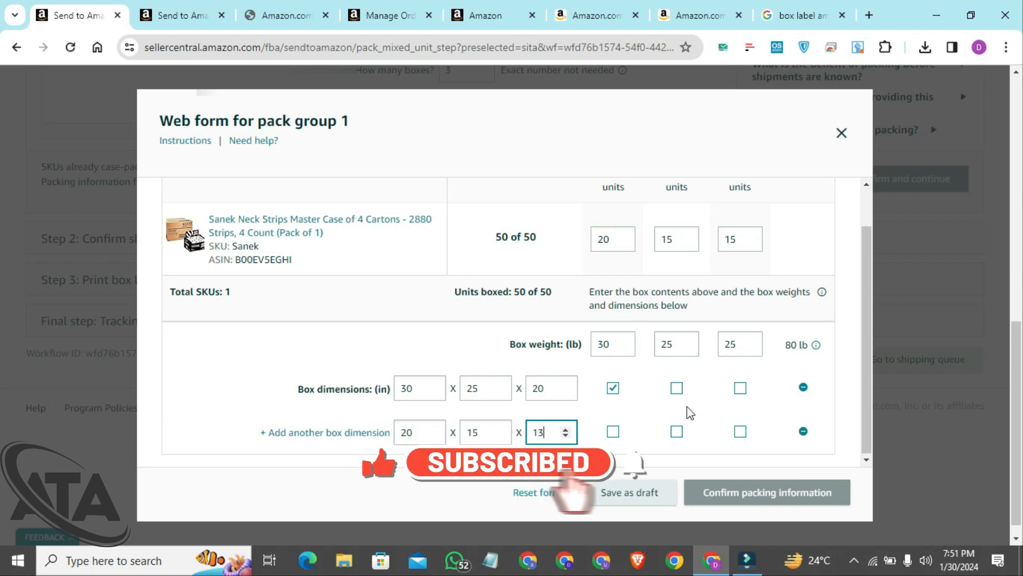
pyautogui.click(677, 432)
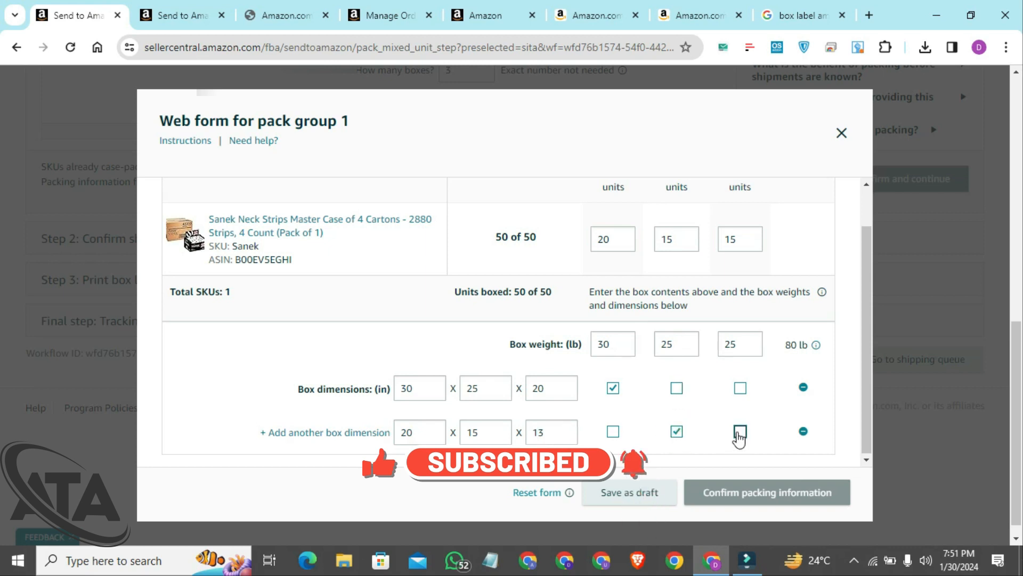
pyautogui.click(740, 432)
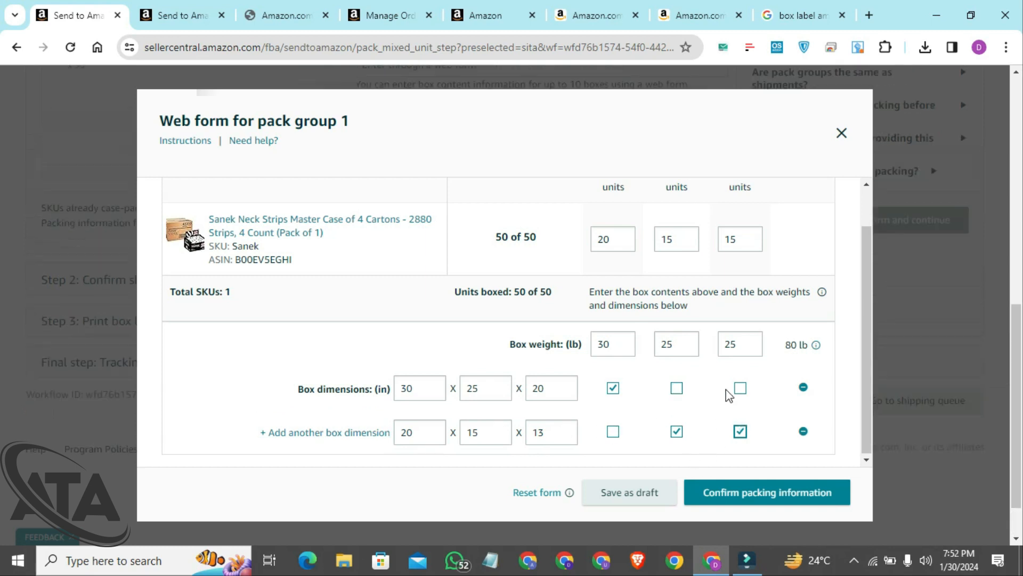
# Review the entered box contents and confirm the packing information, dismissing the weight and volume warnings
pyautogui.scroll(1, 741, 284)
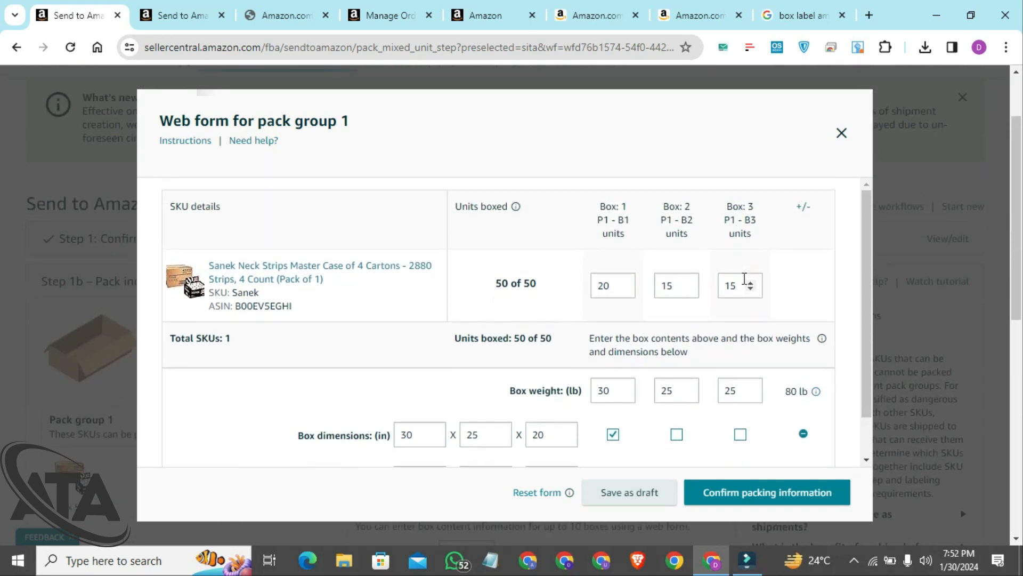
pyautogui.scroll(-1, 744, 278)
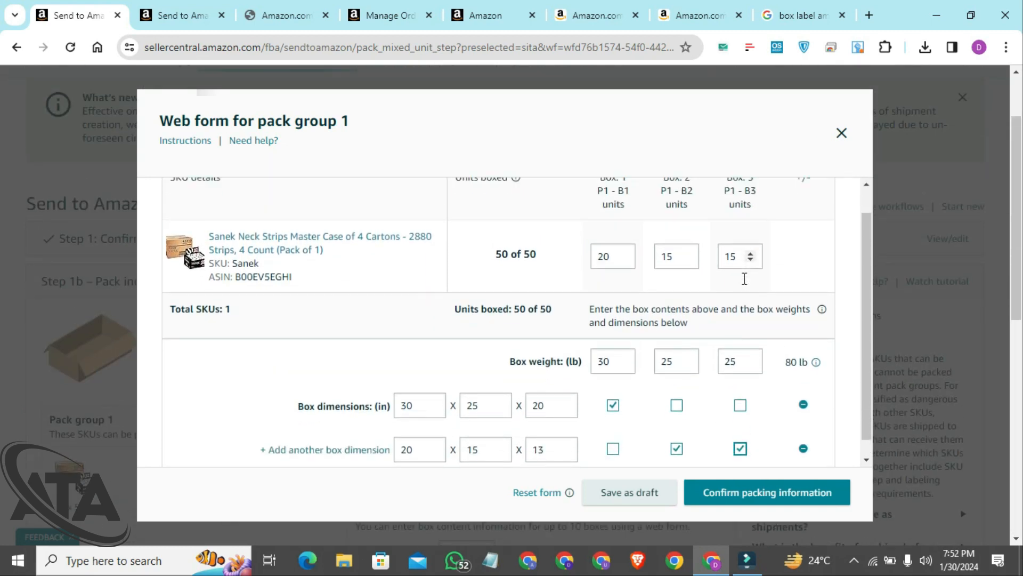
pyautogui.click(724, 498)
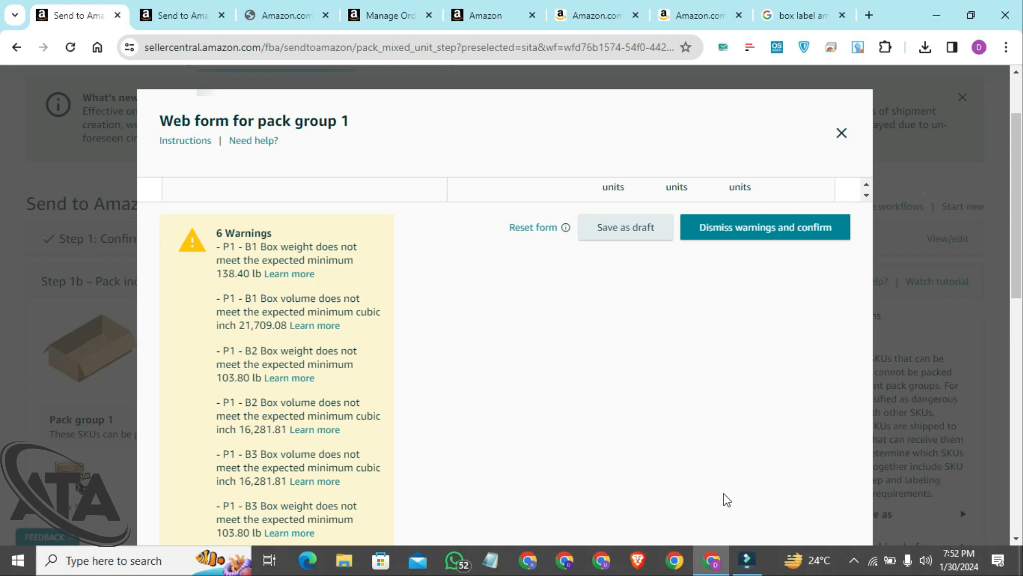
pyautogui.click(772, 244)
# Confirm the packing of individual units for pack group 1 and continue to the shipping confirmation step
pyautogui.scroll(-1, 674, 271)
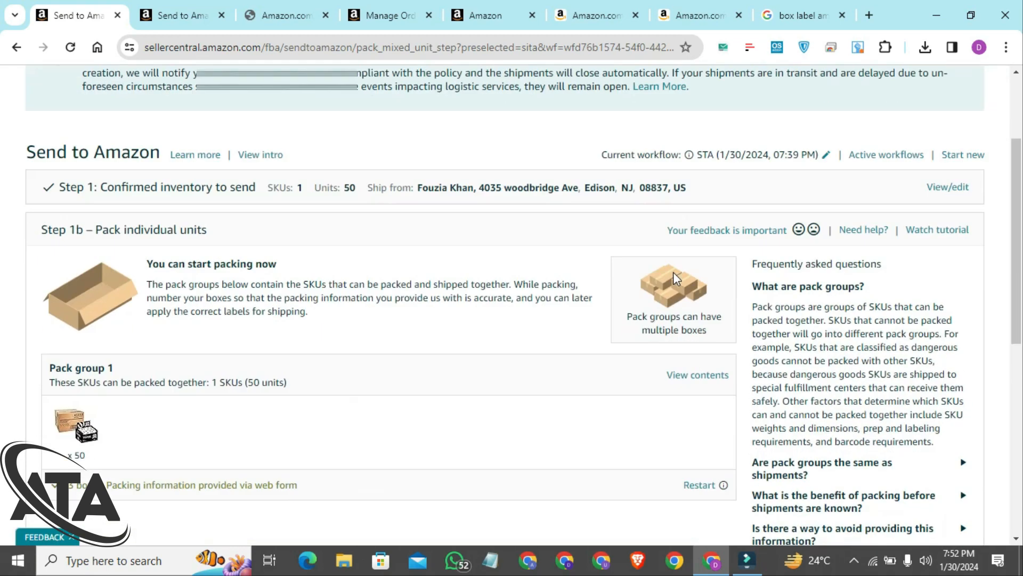
pyautogui.scroll(-5, 673, 273)
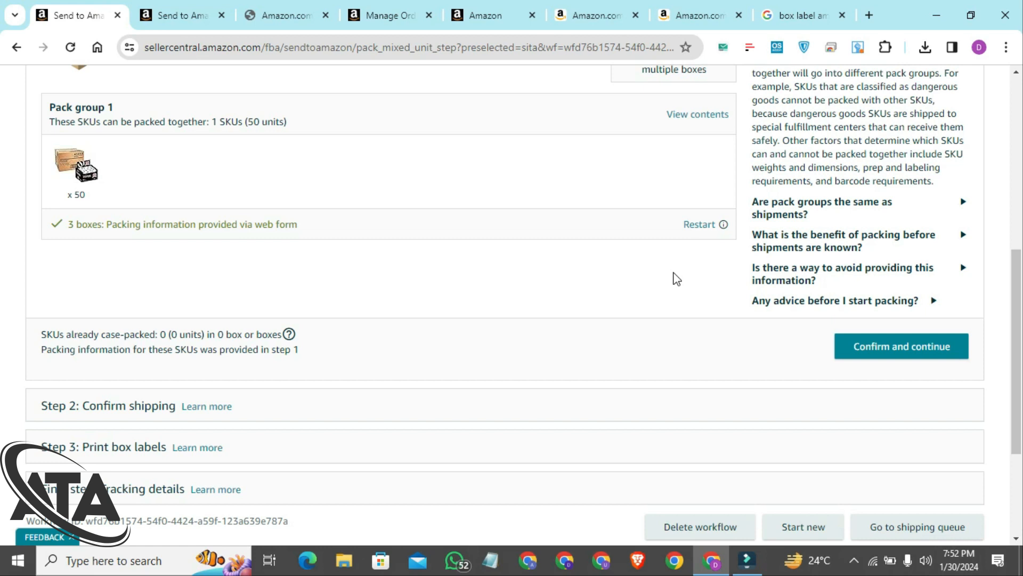
pyautogui.click(876, 356)
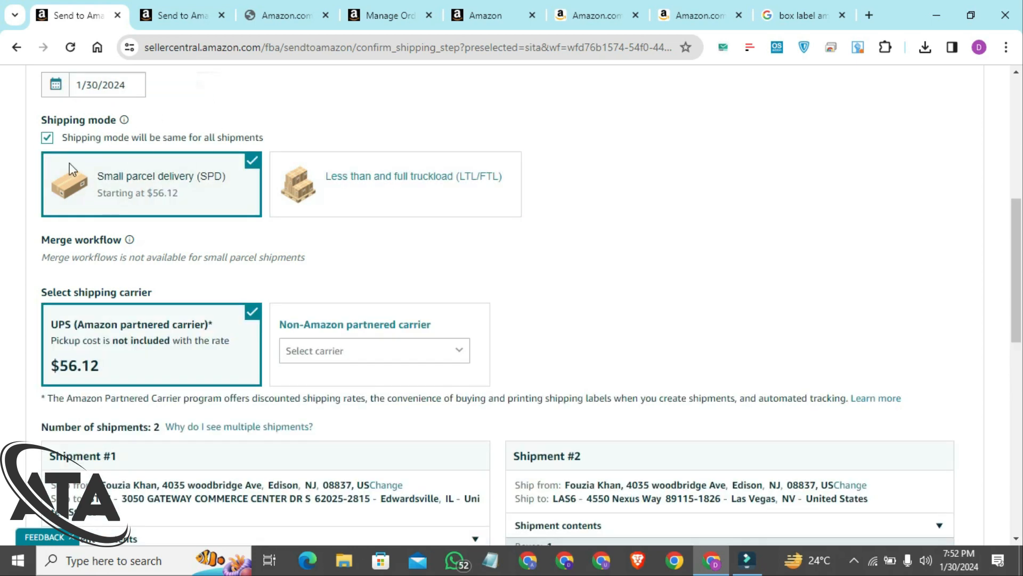
# Examine the ship date, shipping mode and carrier charges, and compare the destinations and box counts of both shipments
pyautogui.click(91, 86)
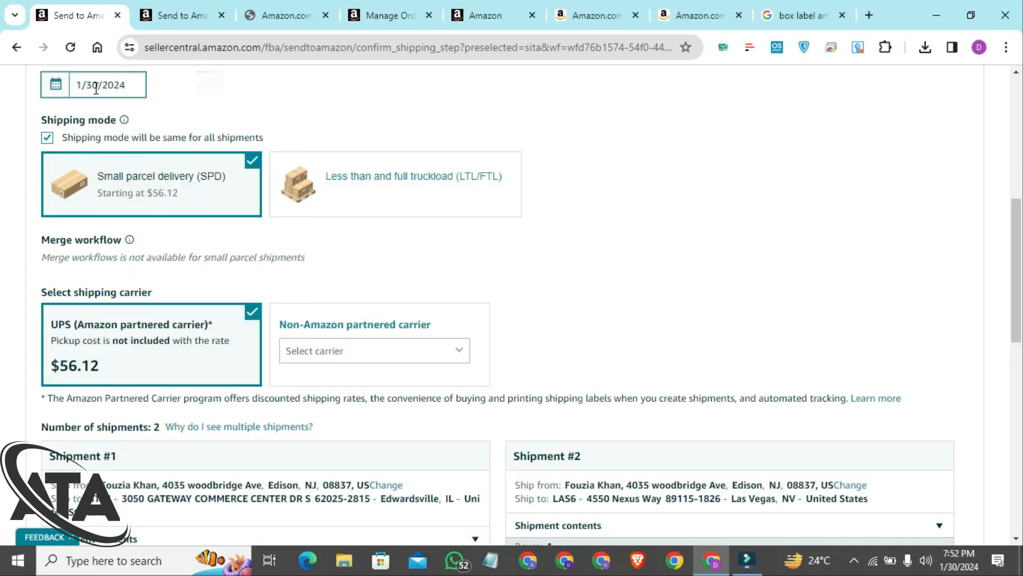
pyautogui.click(90, 86)
pyautogui.click(315, 115)
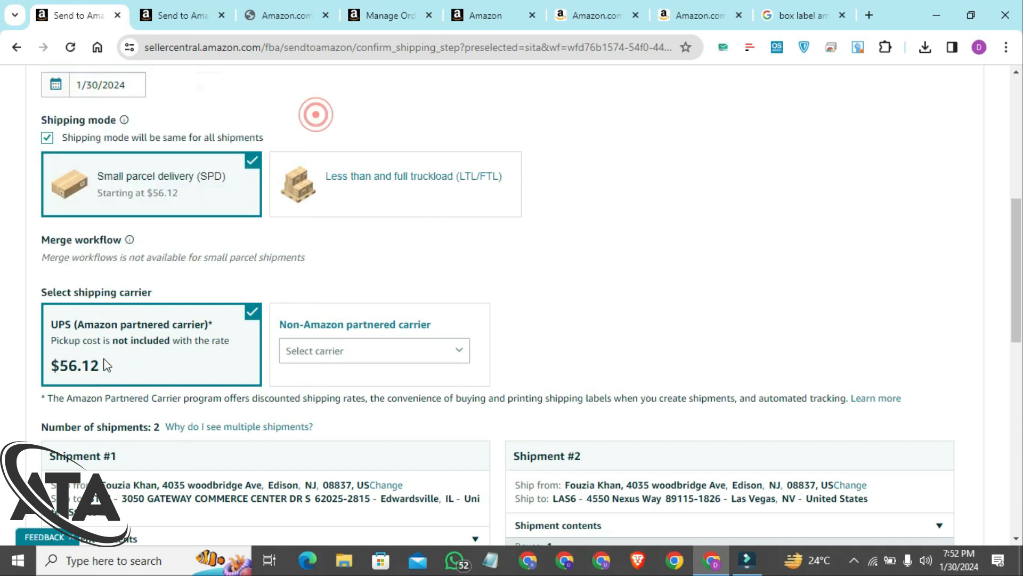
pyautogui.scroll(-5, 372, 286)
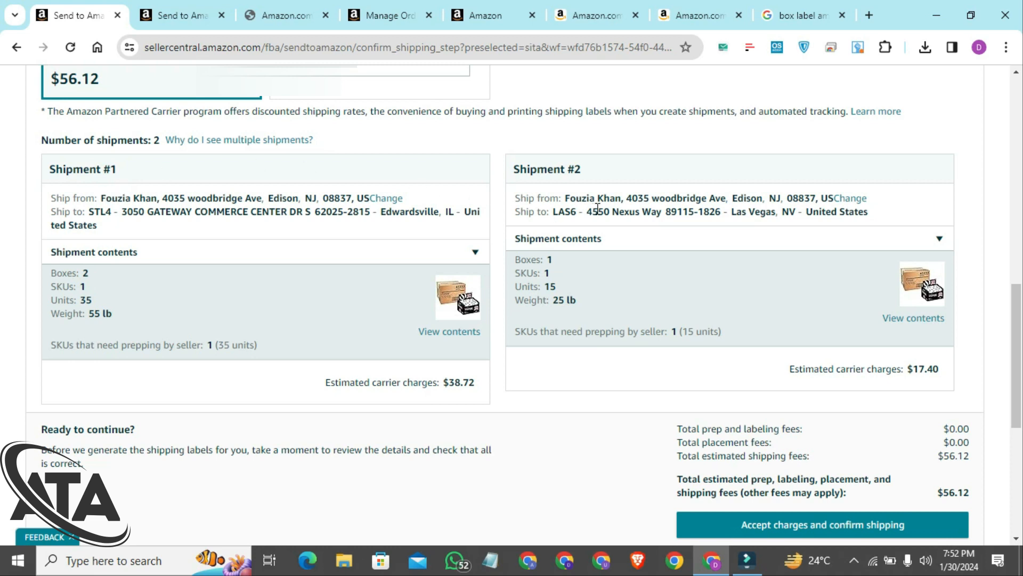
pyautogui.moveTo(261, 215); pyautogui.dragTo(372, 214)
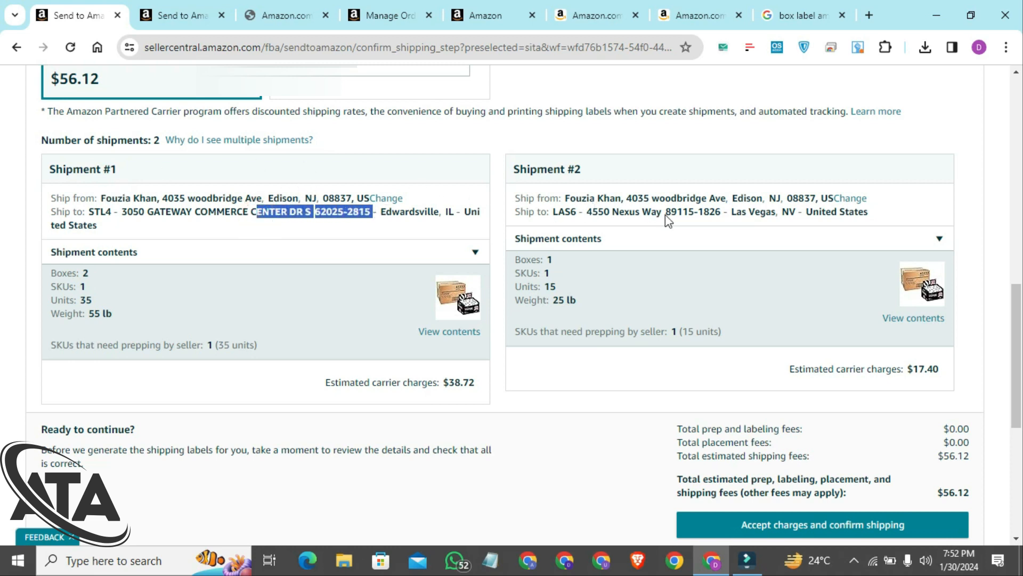
pyautogui.moveTo(664, 215); pyautogui.dragTo(775, 216)
pyautogui.click(763, 216)
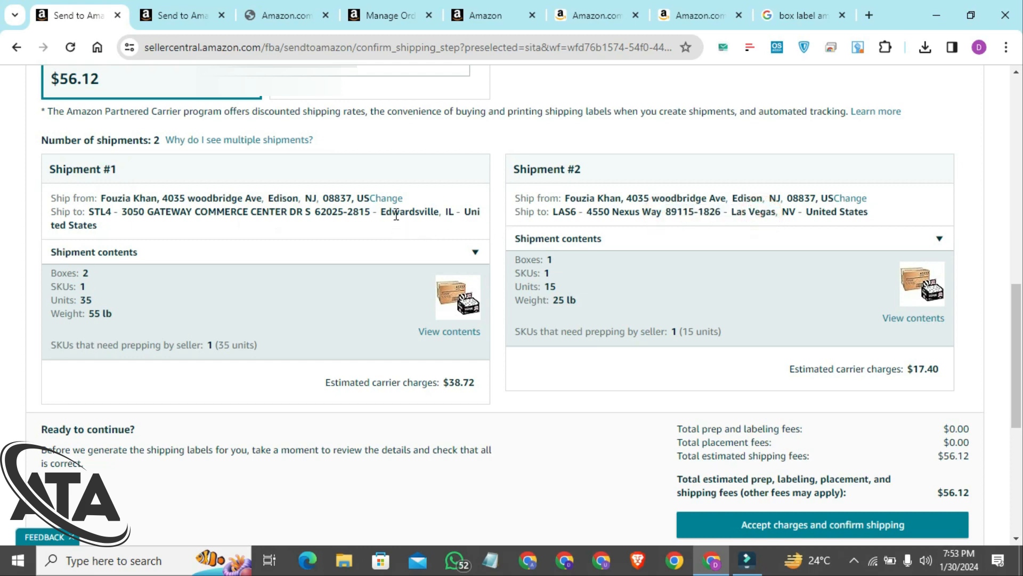
pyautogui.scroll(2, 396, 215)
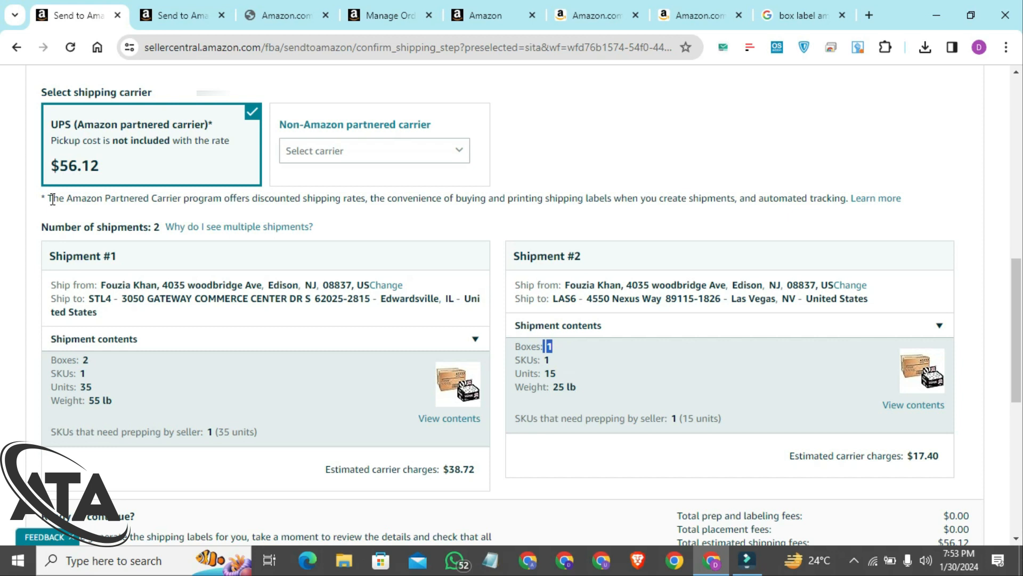
pyautogui.doubleClick(104, 360)
pyautogui.moveTo(557, 346); pyautogui.dragTo(541, 346)
pyautogui.scroll(-4, 560, 389)
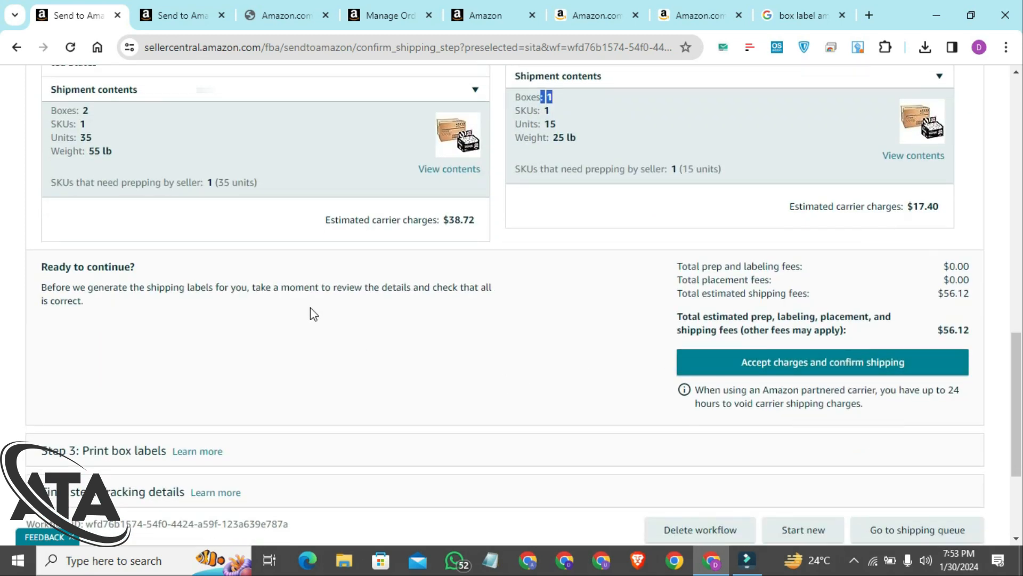
pyautogui.scroll(3, 310, 308)
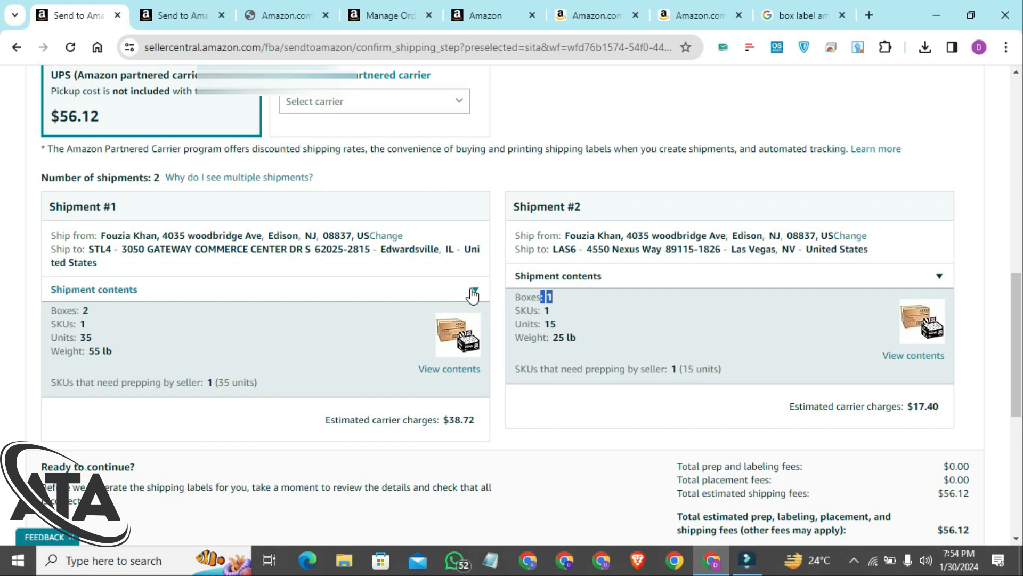
# Reopen the individual-unit packing step for editing and restart the packing information of pack group 1
pyautogui.scroll(7, 921, 137)
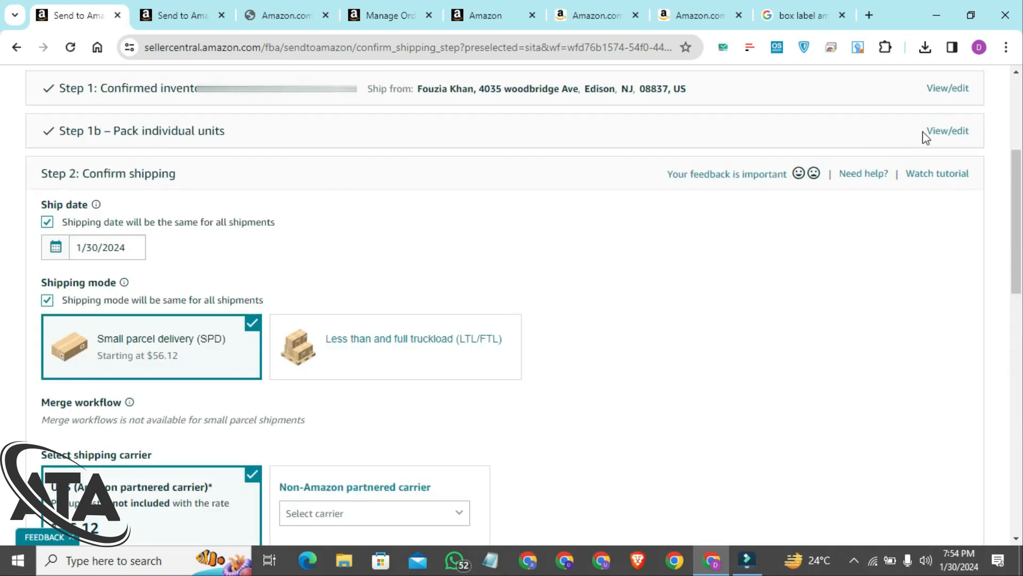
pyautogui.click(932, 136)
pyautogui.scroll(-8, 796, 290)
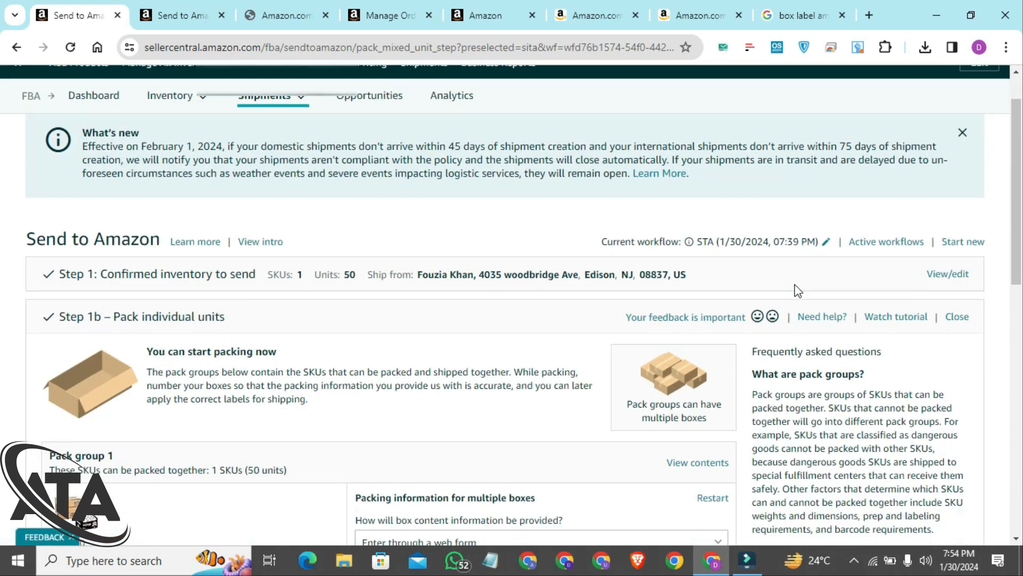
pyautogui.scroll(1, 795, 284)
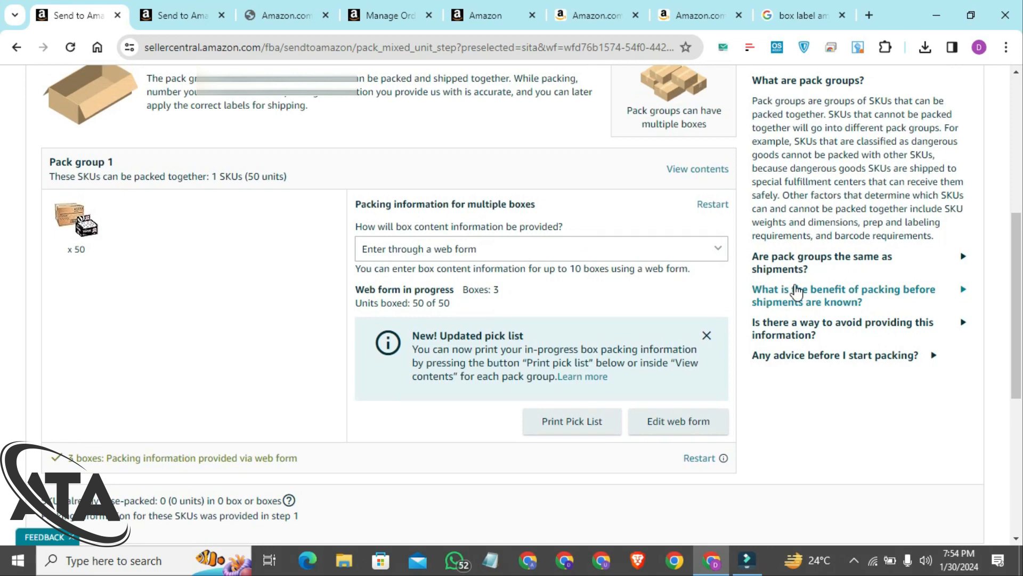
pyautogui.click(722, 204)
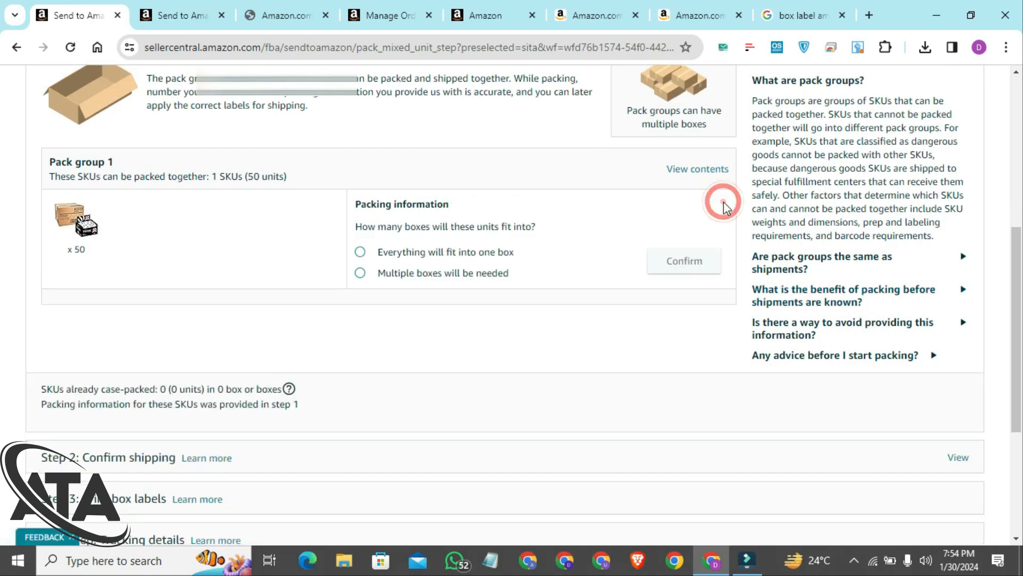
# Reopen the confirmed inventory step and reset the Sanek Neck Strips quantity to send so it can be modified
pyautogui.scroll(4, 668, 244)
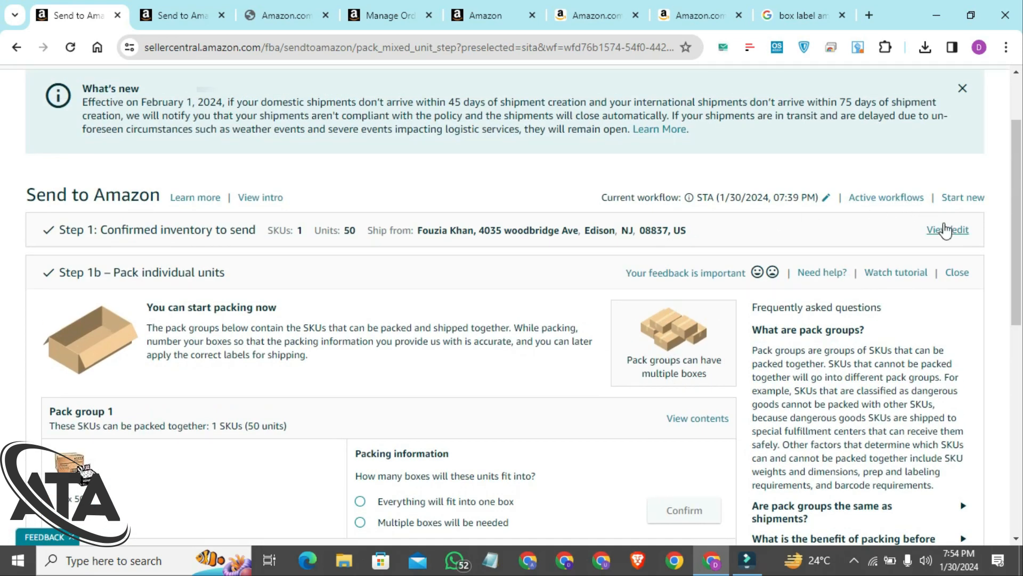
pyautogui.click(947, 231)
pyautogui.scroll(-3, 717, 299)
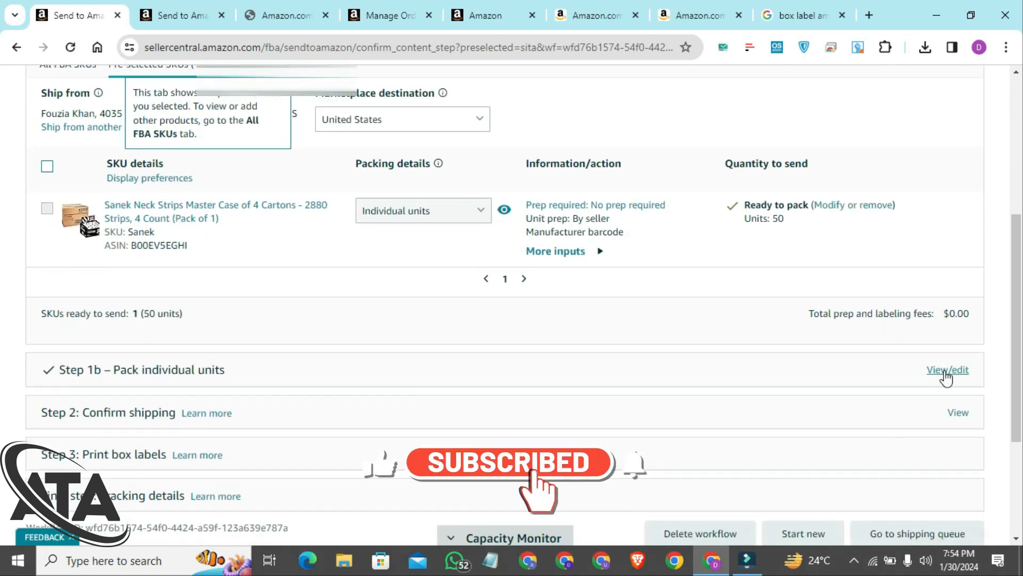
pyautogui.click(874, 205)
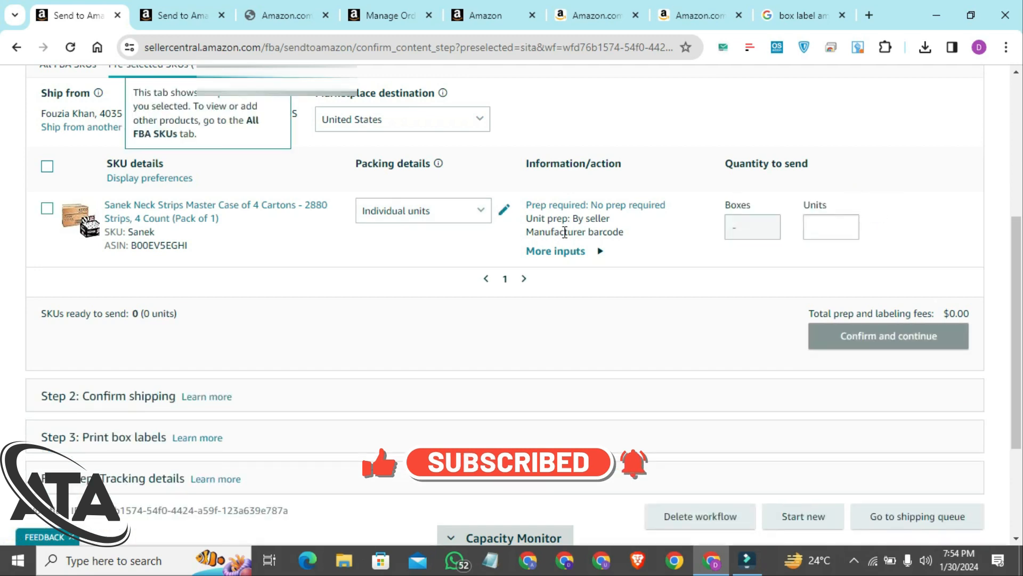
# Go to the FBA shipping queue, look through the listed shipments and track the closed 12-unit shipment at the head of the list
pyautogui.scroll(5, 564, 233)
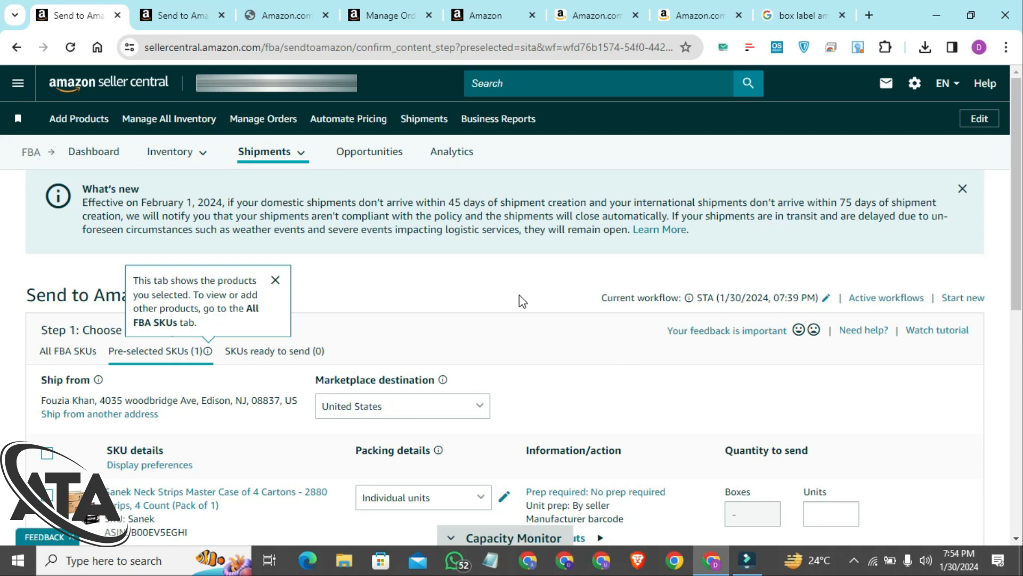
pyautogui.click(23, 93)
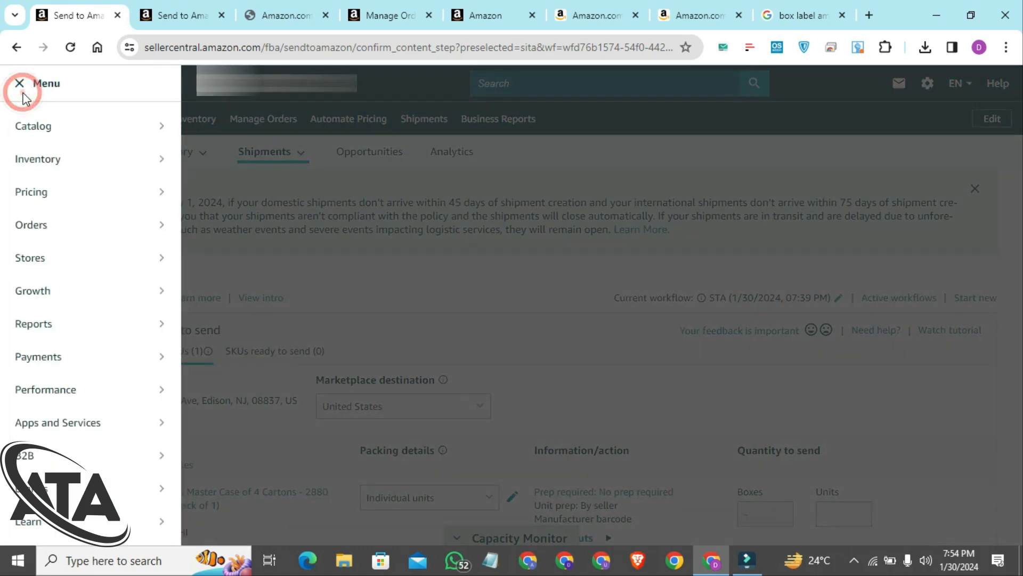
pyautogui.moveTo(95, 171)
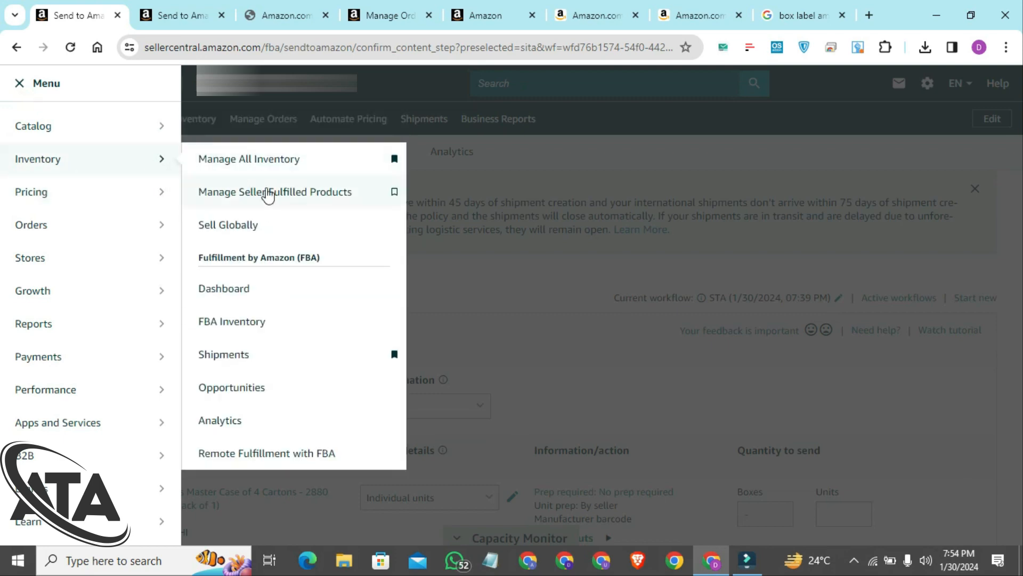
pyautogui.click(281, 353)
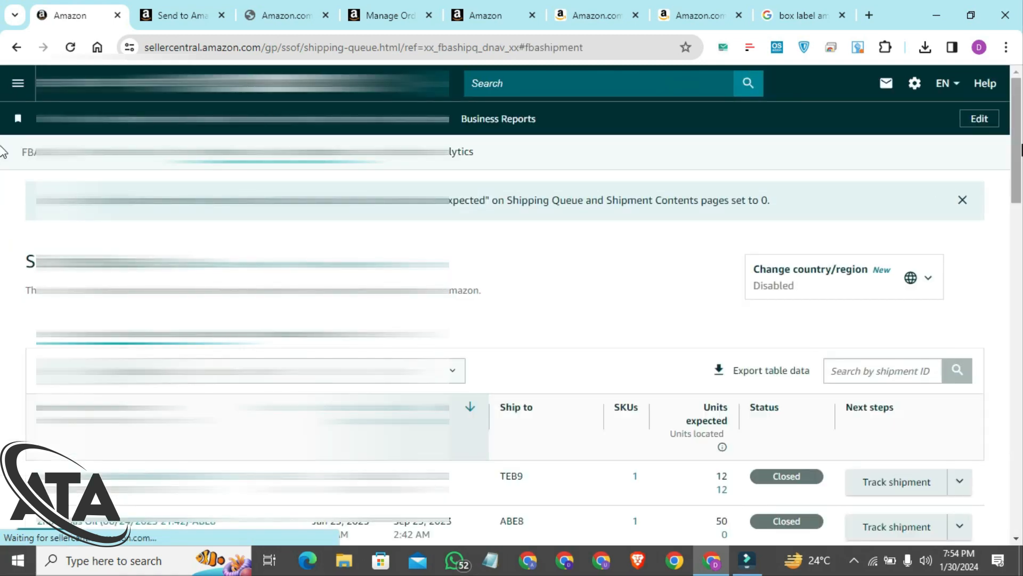
pyautogui.scroll(-6, 3, 192)
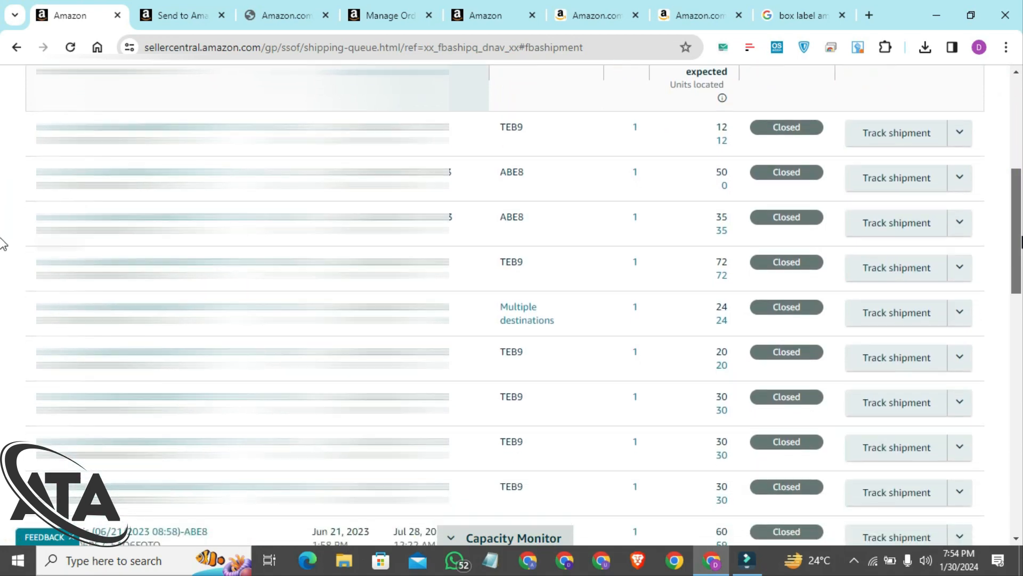
pyautogui.scroll(-1, 3, 245)
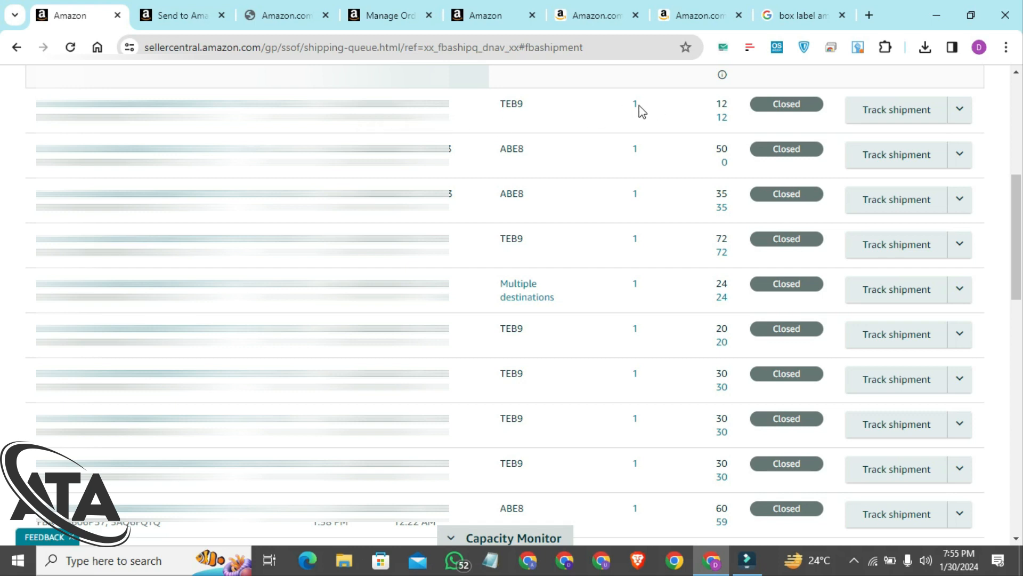
pyautogui.scroll(1, 706, 130)
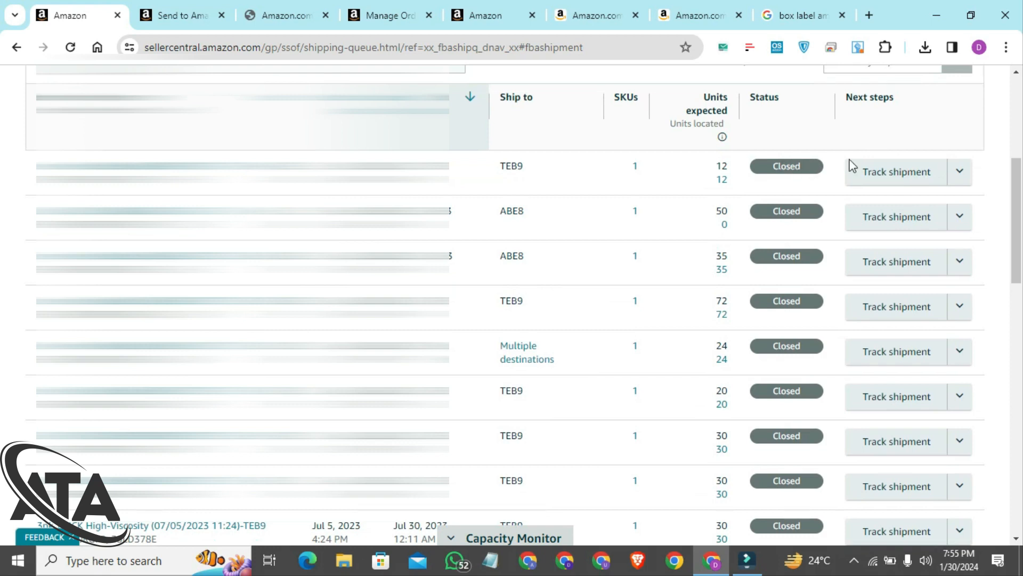
pyautogui.click(925, 181)
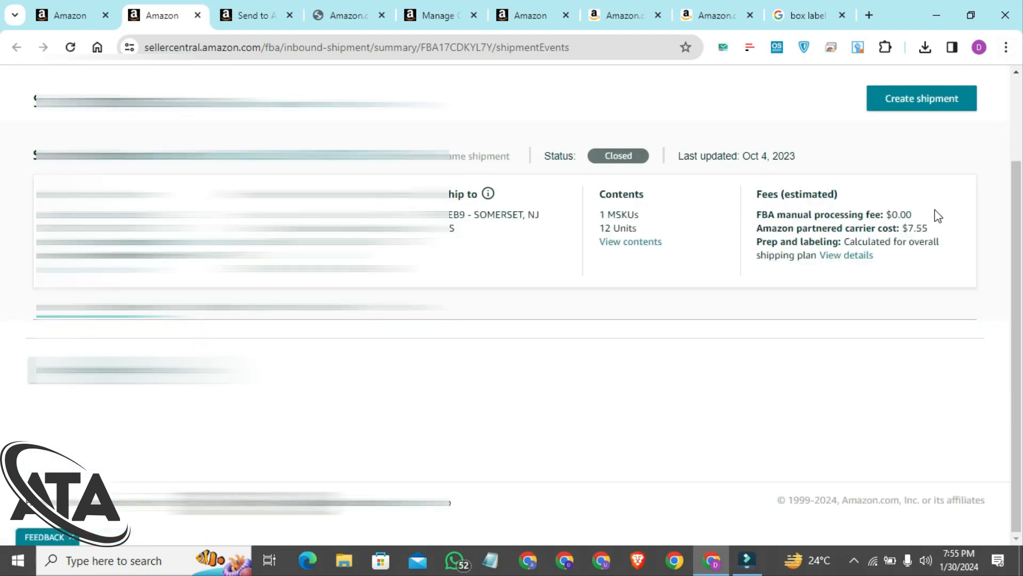
# Examine the shipment's Amazon partnered carrier cost and its event timeline from creation to closure
pyautogui.moveTo(932, 228); pyautogui.dragTo(902, 173)
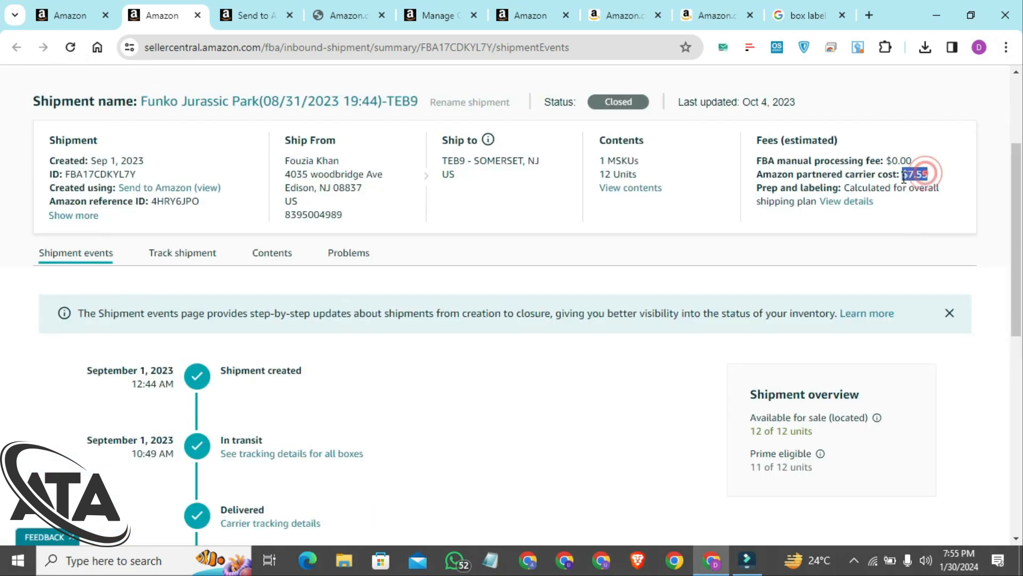
pyautogui.scroll(-2, 525, 308)
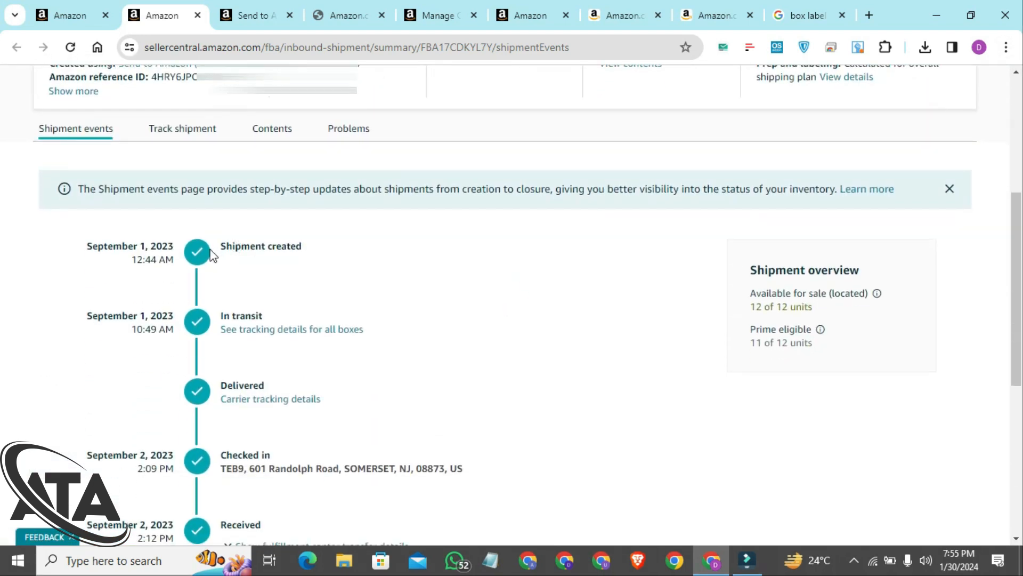
pyautogui.moveTo(202, 249); pyautogui.dragTo(232, 247)
pyautogui.scroll(-2, 193, 397)
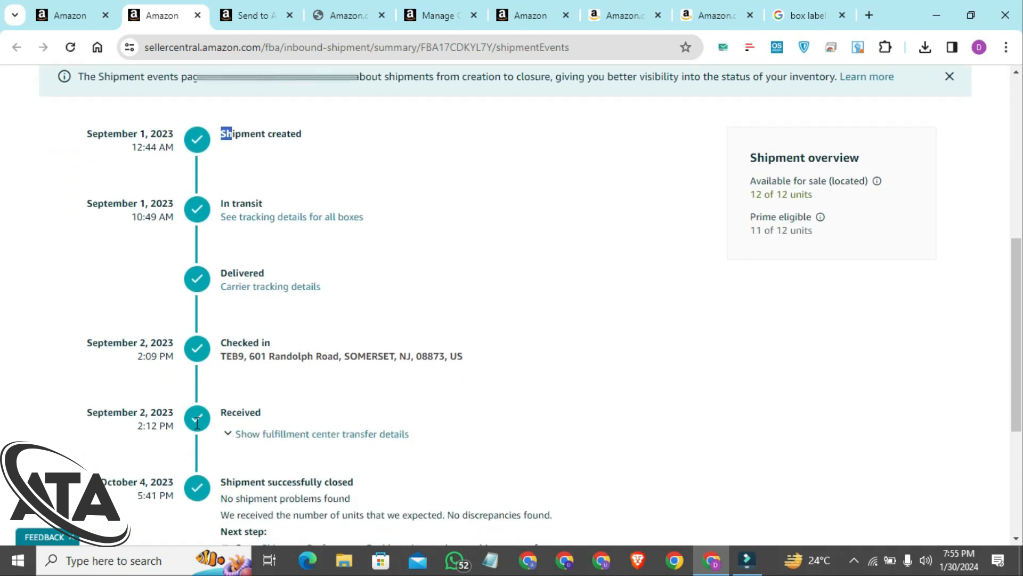
pyautogui.scroll(-3, 198, 423)
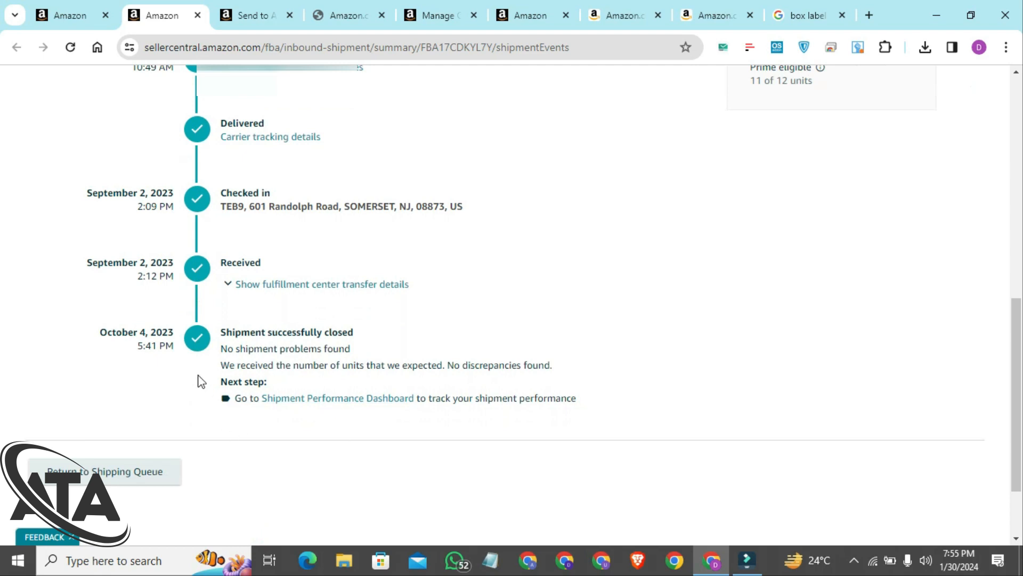
# Examine the shipment overview for units available for sale and Prime eligible units, including the Prime eligibility explanation
pyautogui.scroll(2, 226, 397)
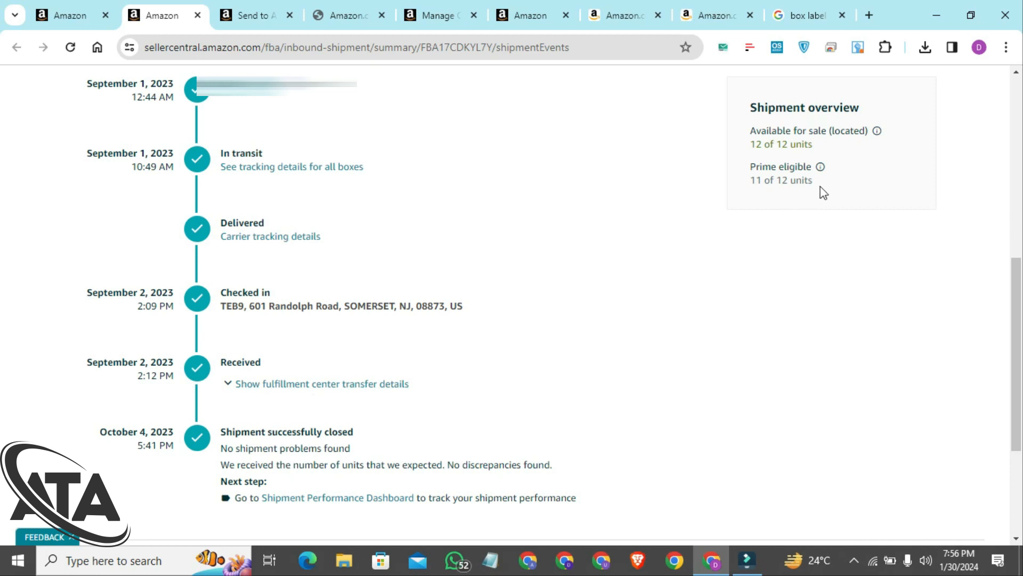
pyautogui.moveTo(755, 133); pyautogui.dragTo(823, 144)
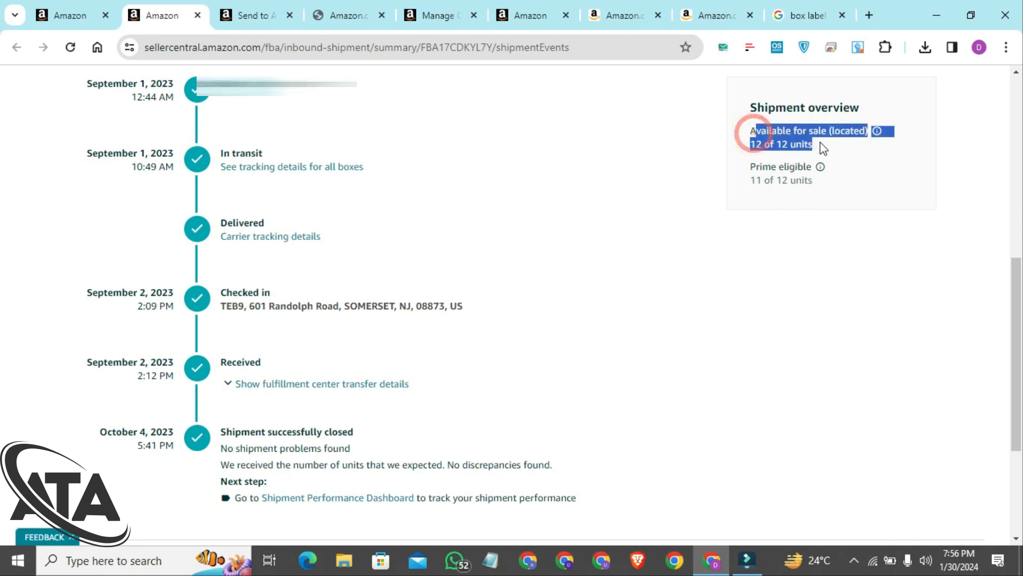
pyautogui.click(854, 151)
pyautogui.moveTo(752, 140); pyautogui.dragTo(787, 143)
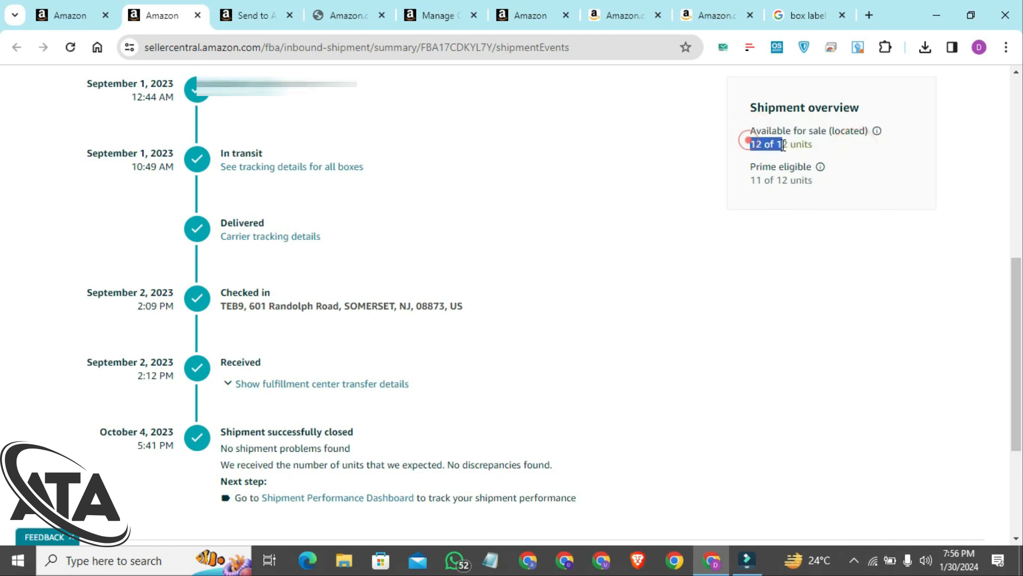
pyautogui.click(817, 147)
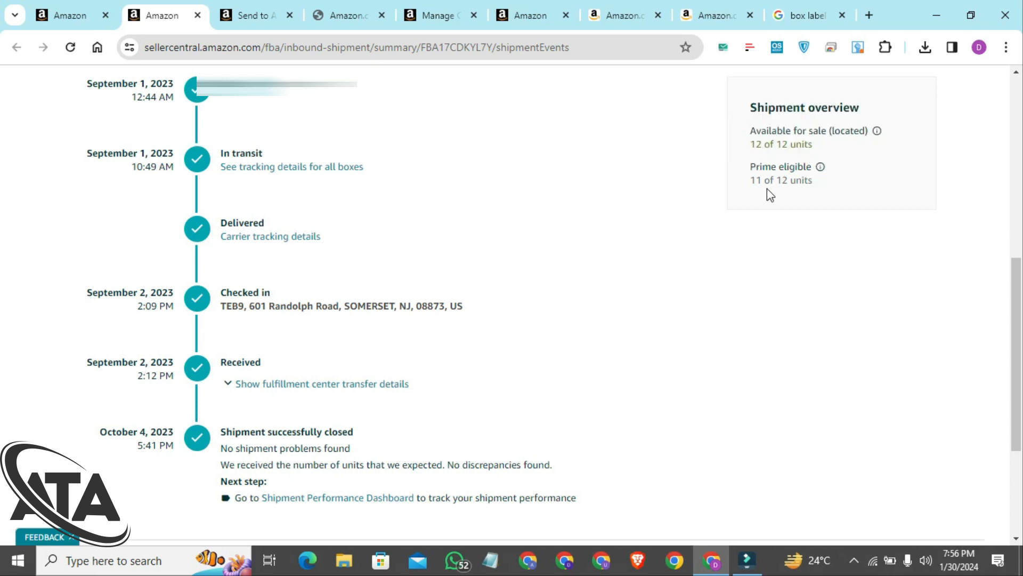
pyautogui.click(851, 173)
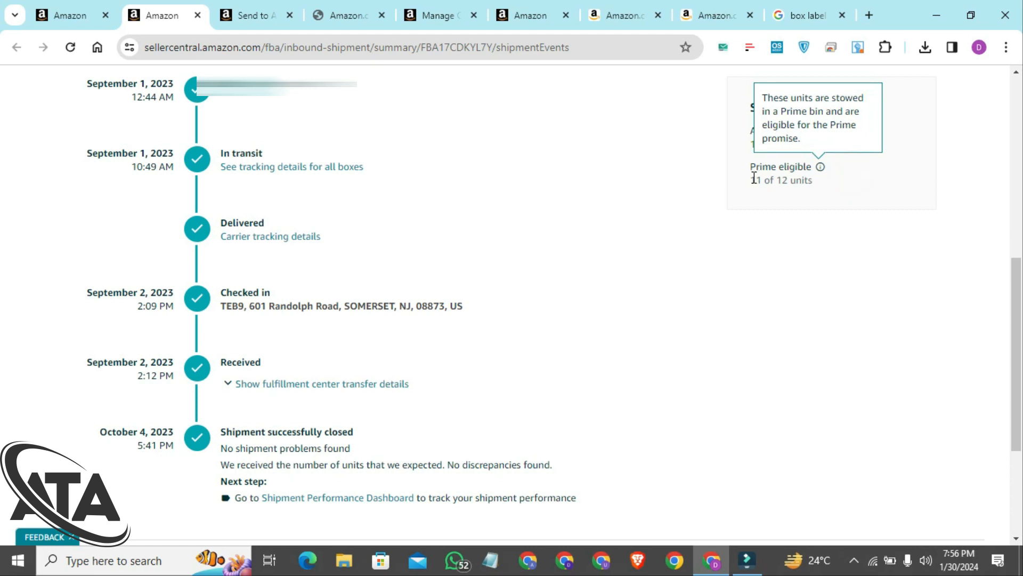
pyautogui.moveTo(751, 167); pyautogui.dragTo(790, 180)
pyautogui.click(830, 190)
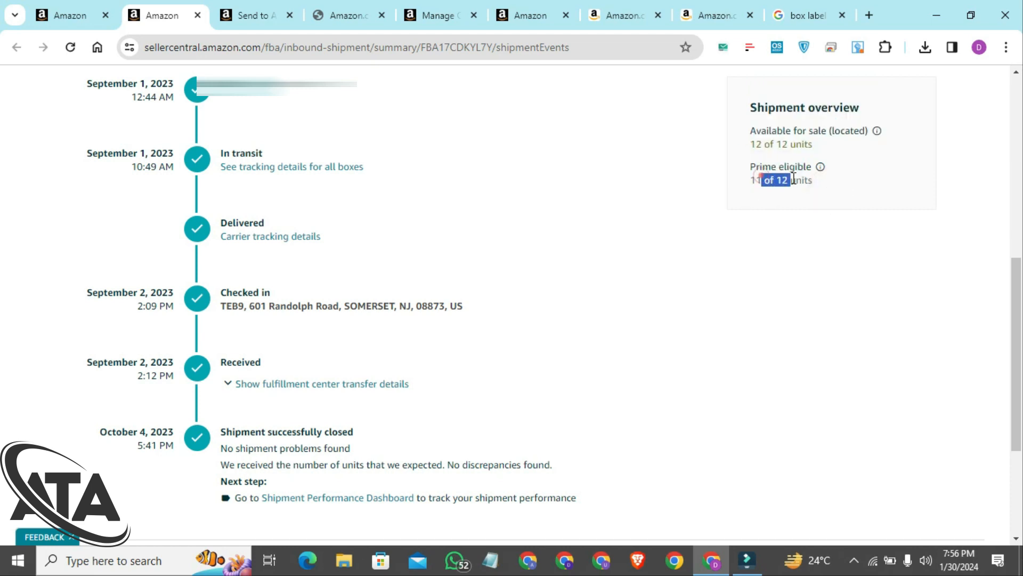
pyautogui.doubleClick(766, 179)
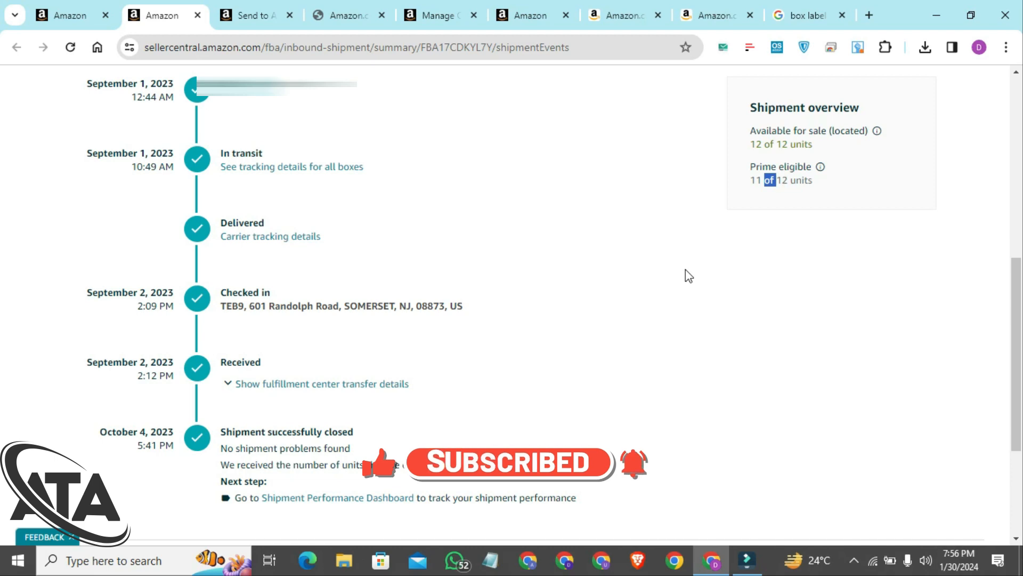
pyautogui.scroll(8, 686, 270)
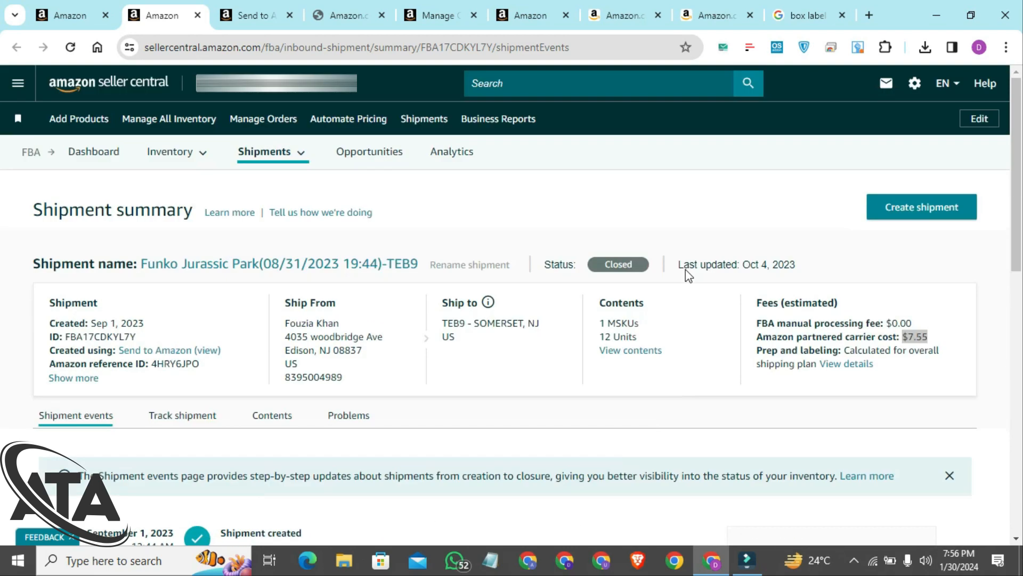